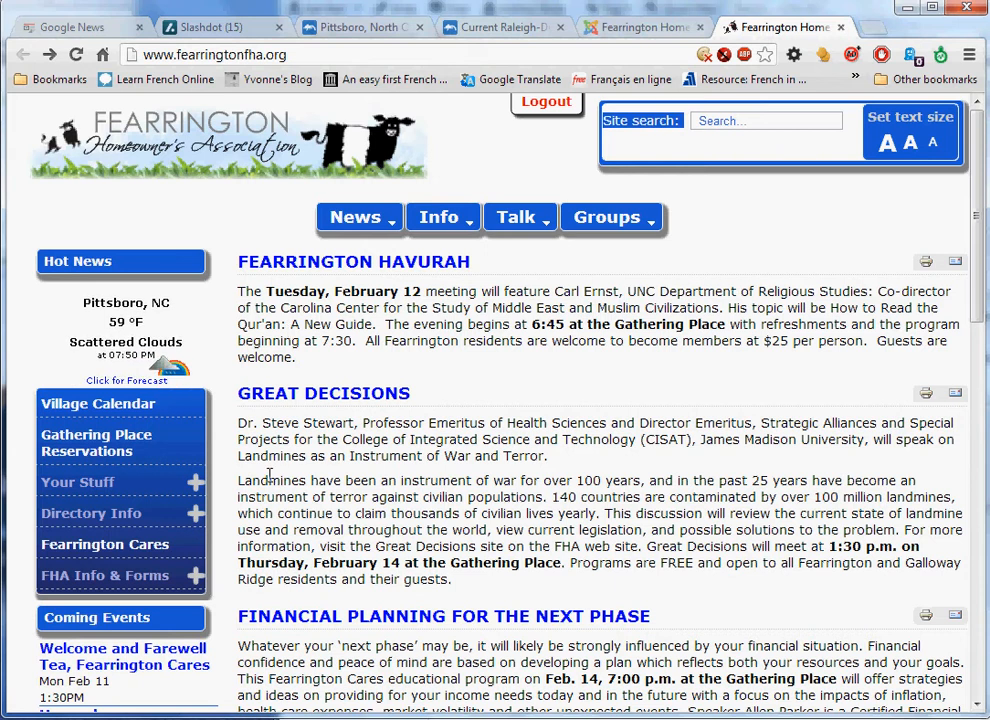
Start writing a new article from the Your Stuff section and choose My Group as its category.
{"action": "left_click", "coordinate": [101, 484]}
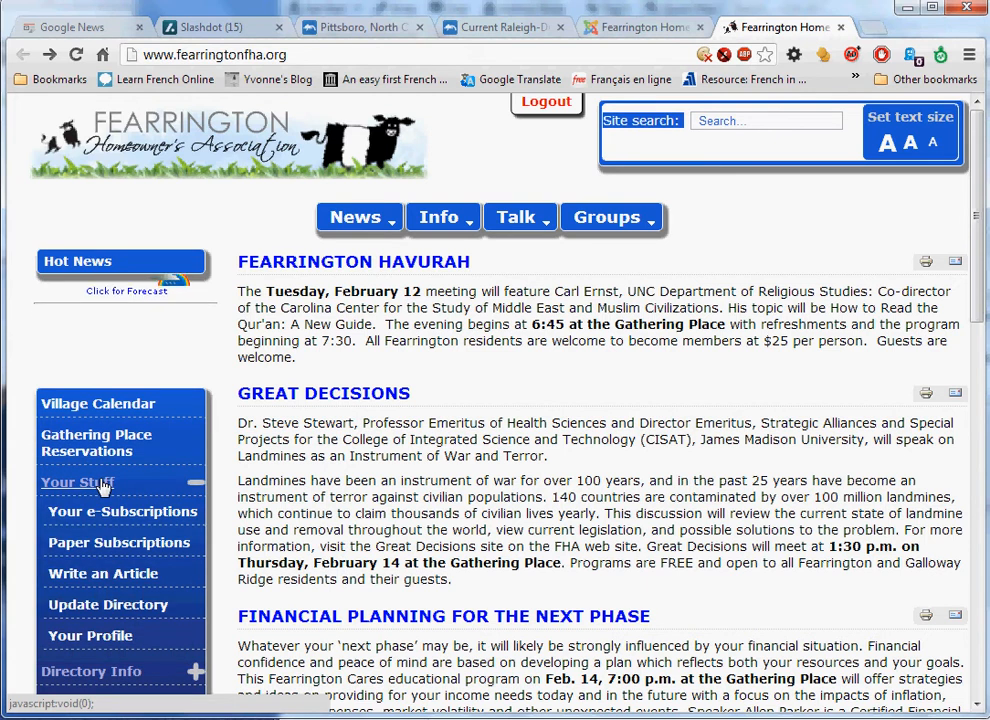
{"action": "left_click", "coordinate": [122, 578]}
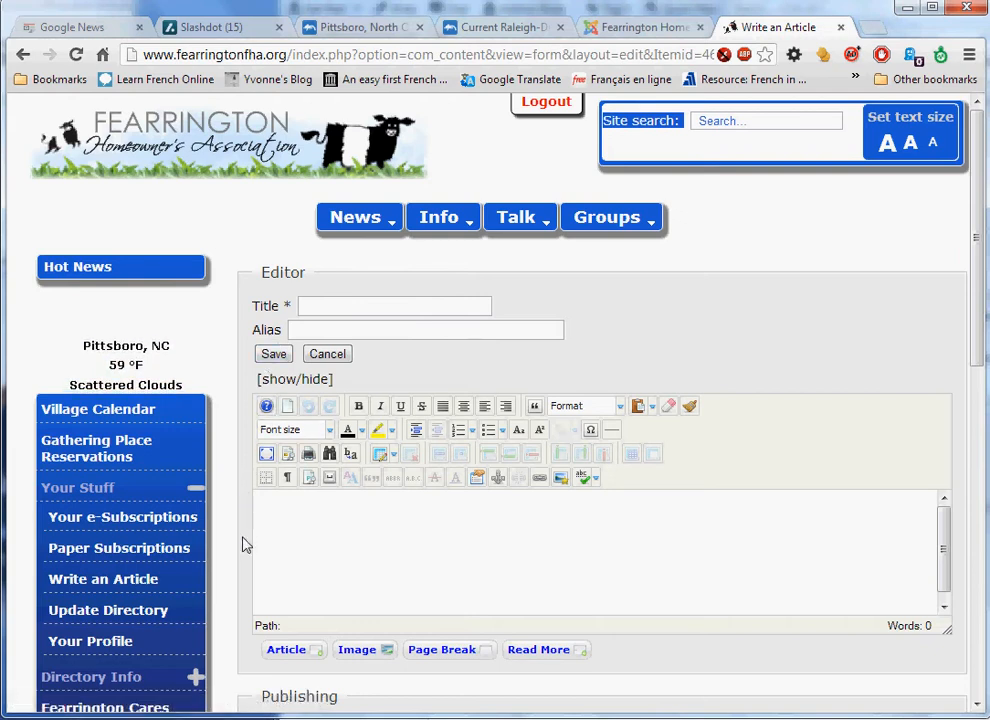
{"action": "scroll", "coordinate": [245, 545], "scroll_direction": "down", "scroll_amount": 4}
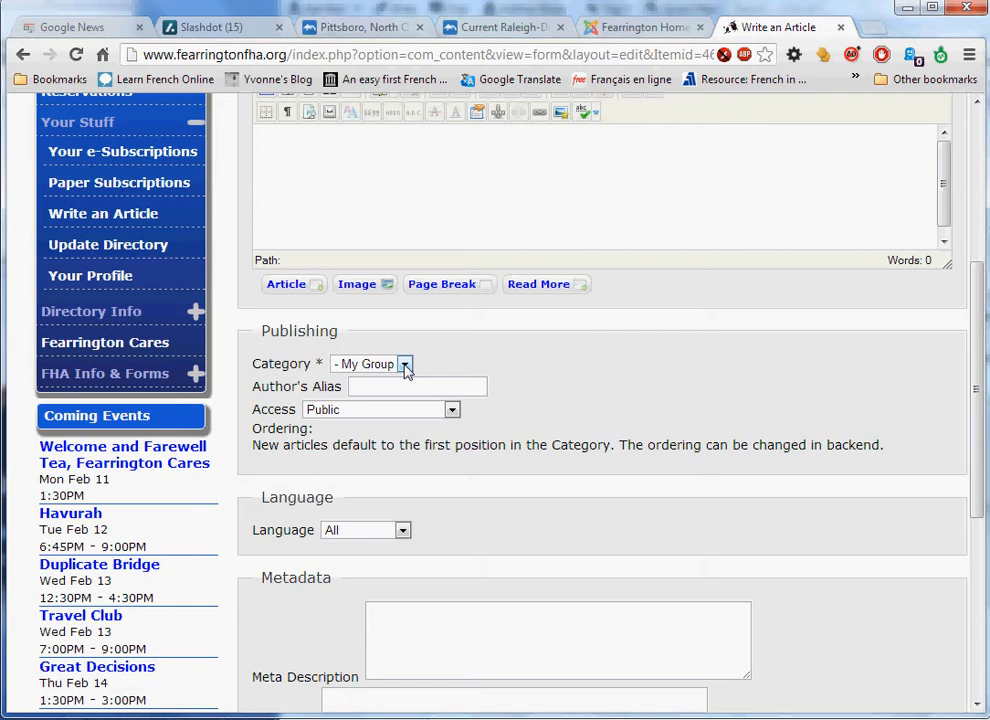
{"action": "left_click", "coordinate": [405, 365]}
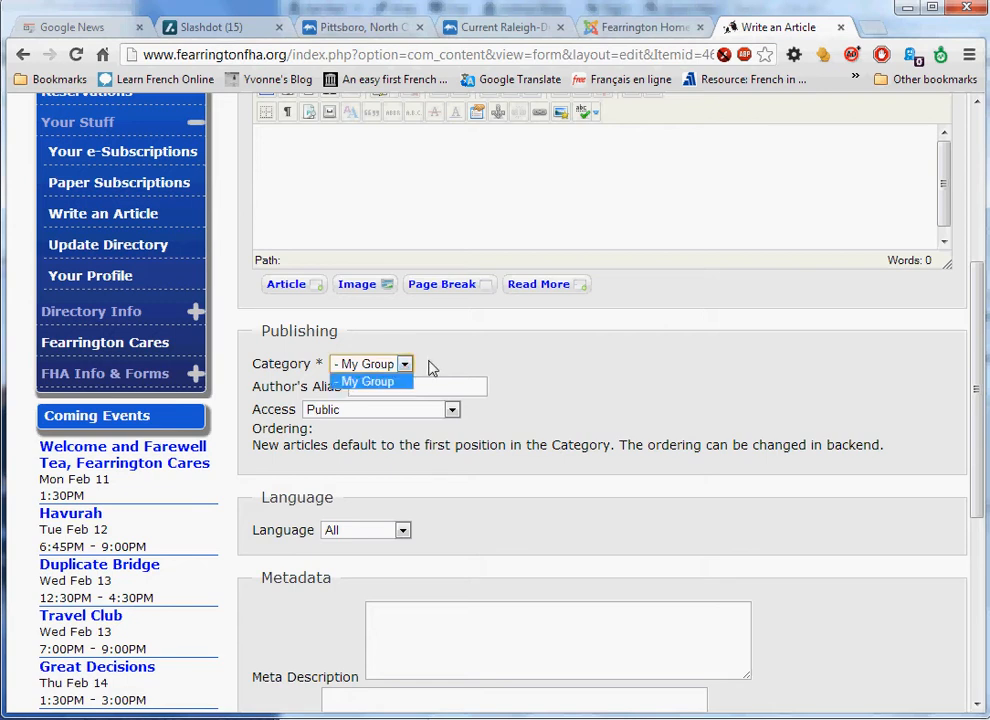
{"action": "left_click", "coordinate": [376, 370]}
Make the article's text editing area taller.
{"action": "scroll", "coordinate": [577, 405], "scroll_direction": "up", "scroll_amount": 1}
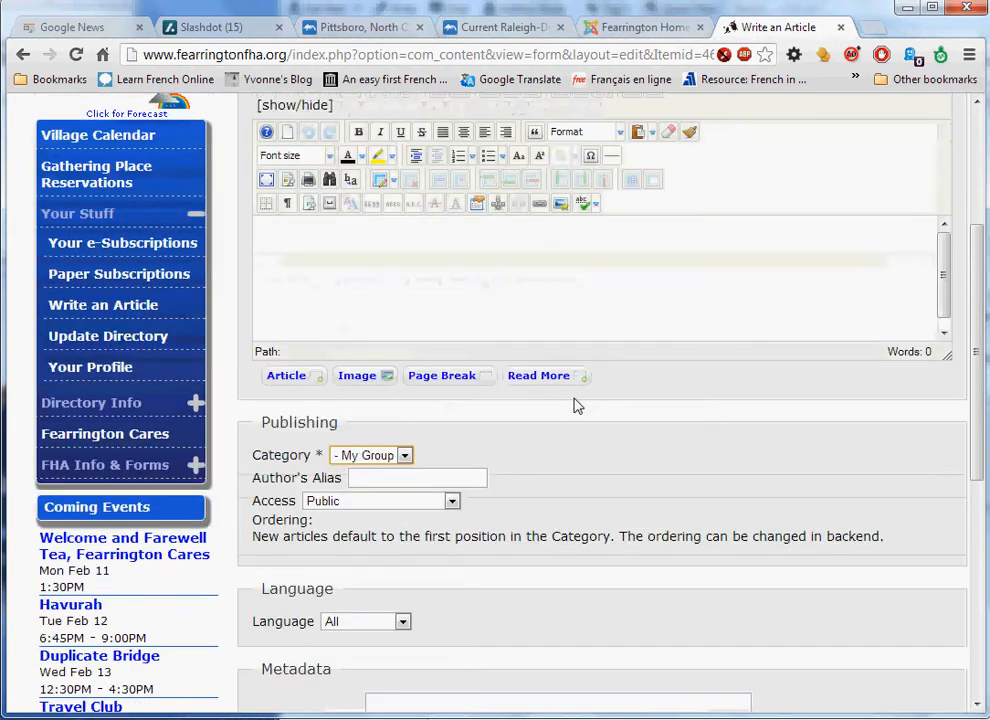
{"action": "scroll", "coordinate": [577, 405], "scroll_direction": "up", "scroll_amount": 2}
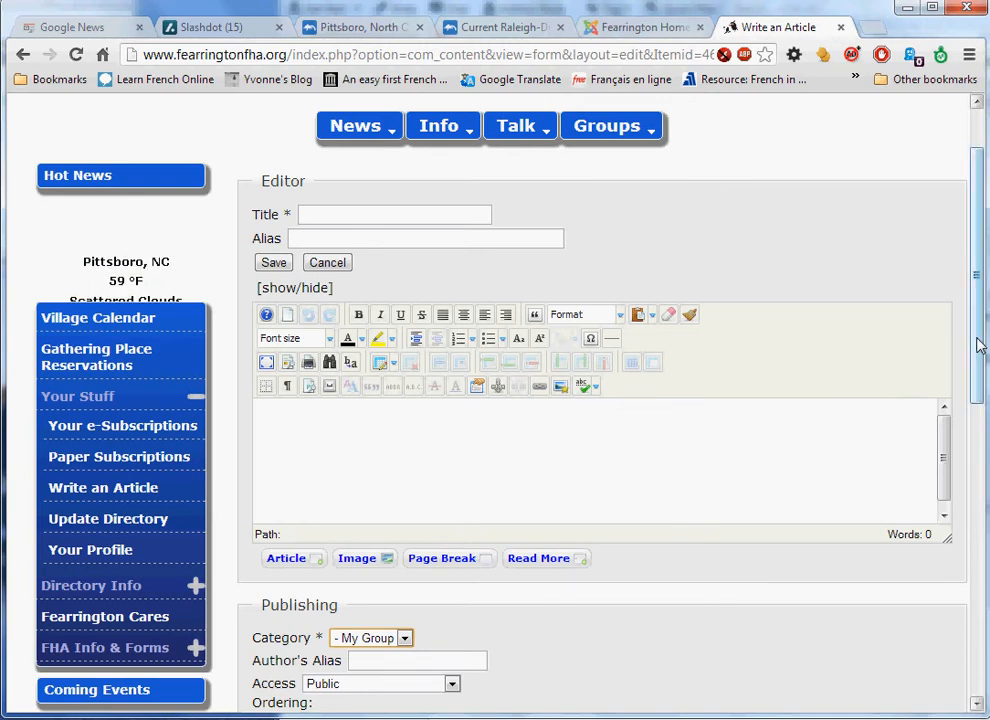
{"action": "scroll", "coordinate": [980, 345], "scroll_direction": "down", "scroll_amount": 2}
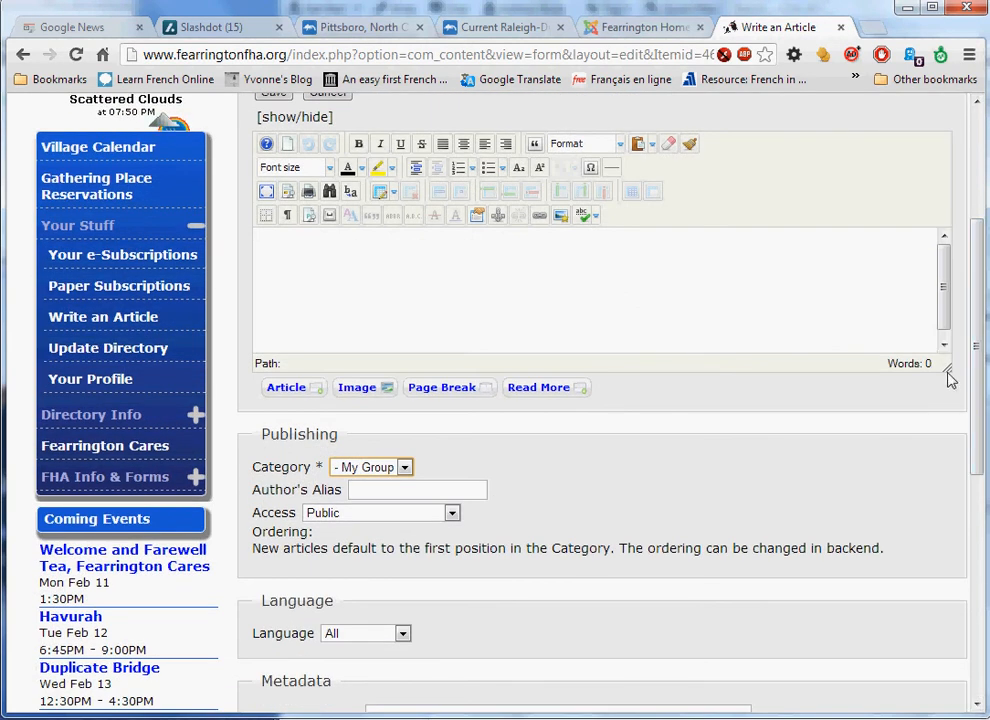
{"action": "left_click_drag", "start_coordinate": [950, 367], "coordinate": [943, 447]}
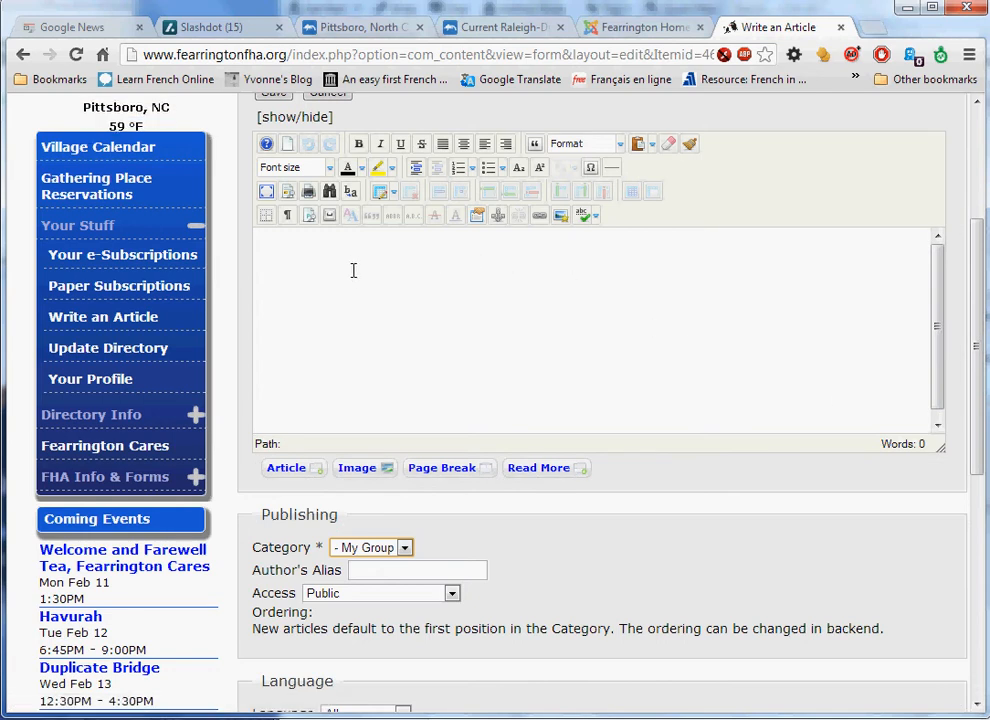
Expand the article editor to full screen and insert two paragraphs of Lorem ipsum sample text.
{"action": "left_click", "coordinate": [267, 193]}
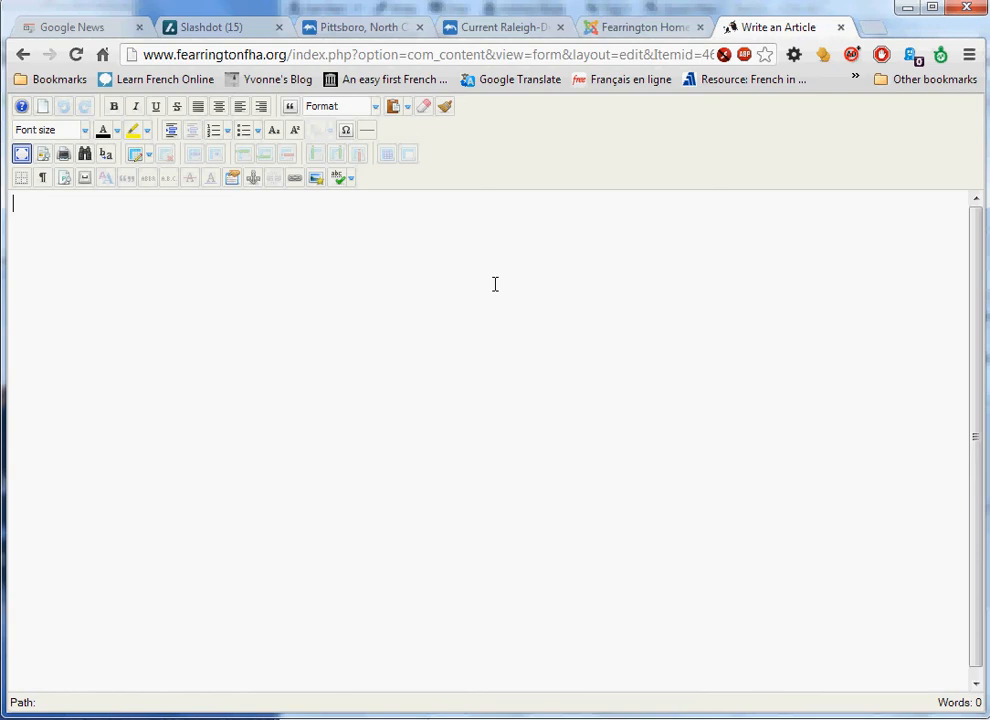
{"action": "type", "text": "Lorem ipsum dolor sit amet, consectetur adipiscing elit. Cras imperdiet, enim quis faucibus varius, metus purus condimentum eros, vitae cursus diam mauris vel metus. Quisque consectetur diam vel velit mollis pharetra ullamcorper sed tortor. Praesent pellentesque turpis vel quam volutpat a sagittis mi vulputate. Nulla dictum, quam vel consequat fringilla, risus nisl tincidunt felis, id pellentesque nunc lacus a tortor. Sed non enim sed massa bibendum varius. Quisque aliquet rhoncus risus eget pulvinar. Etiam blandit neque rutrum massa condimentum gravida. Morbi facilisis imperdiet neque eu accumsan. Suspendisse laoreet risus a nunc accumsan ut tristique mauris iaculis. Donec ante justo, sagittis vitae condimentum ut, egestas eu arcu. Donec sodales rutrum ligula nec vehicula. Nunc ante quam, tincidunt id convallis vel, feugiat in metus. Nam dignissim mattis augue at pretium. Nunc rhoncus turpis quis velit vulputate sed tempor lectus vehicula.  Nullam auctor placerat urna, eget suscipit ligula molestie sed. Maecenas vitae tortor vitae nisl fringilla condimentum. Pellentesque habitant morbi tristique senectus et netus et malesuada fames ac turpis egestas. Ut ornare leo vel dolor tempor pellentesque. Vestibulum ante ipsum primis in faucibus orci luctus et ultrices posuere cubilia Curae; Ut nisi mauris, laoreet at ornare non, rutrum vel turpis. Aenean commodo, ante a ultrices congue, tortor dui porttitor turpis, ut venenatis ante eros sit amet tortor. Aliquam semper erat ut quam congue in elementum arcu adipiscing. Etiam id auctor metus. Cras auctor porttitor massa, at pulvinar turpis molestie vel. Integer tincidunt arcu sit amet purus tempor bibendum fermentum eros tincidunt. Curabitur ornare dictum ipsum in aliquam. Aliquam a justo ut tellus lobortis ultrices."}
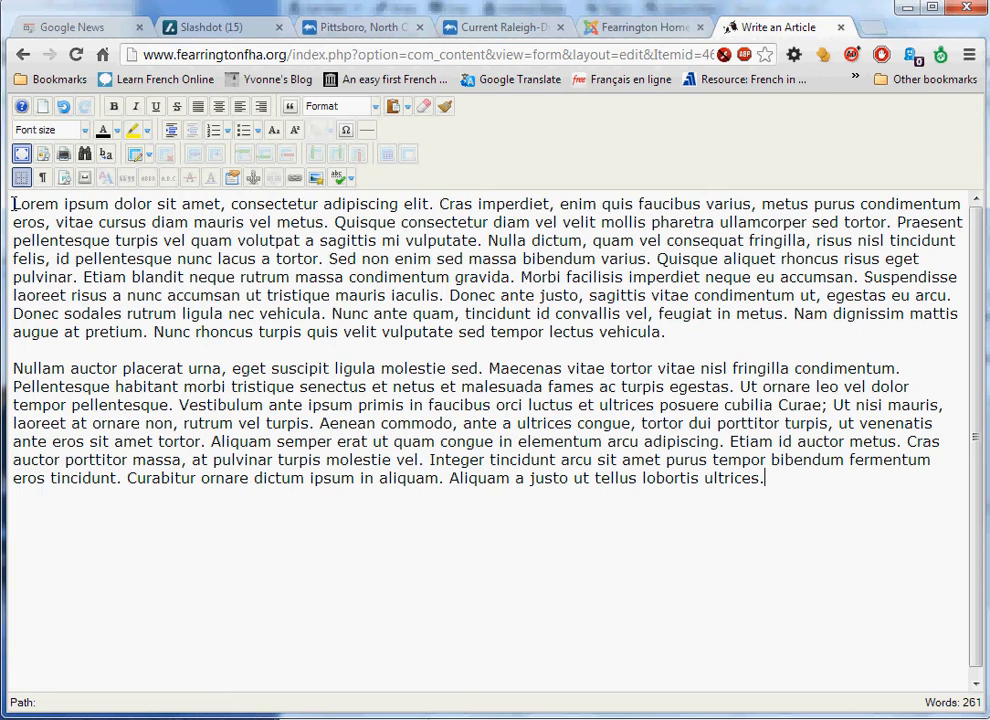
Try bold formatting on the first sentence, "Lorem ipsum dolor sit amet, consectetur adipiscing elit.", and remove it again.
{"action": "left_click_drag", "start_coordinate": [13, 204], "coordinate": [435, 203]}
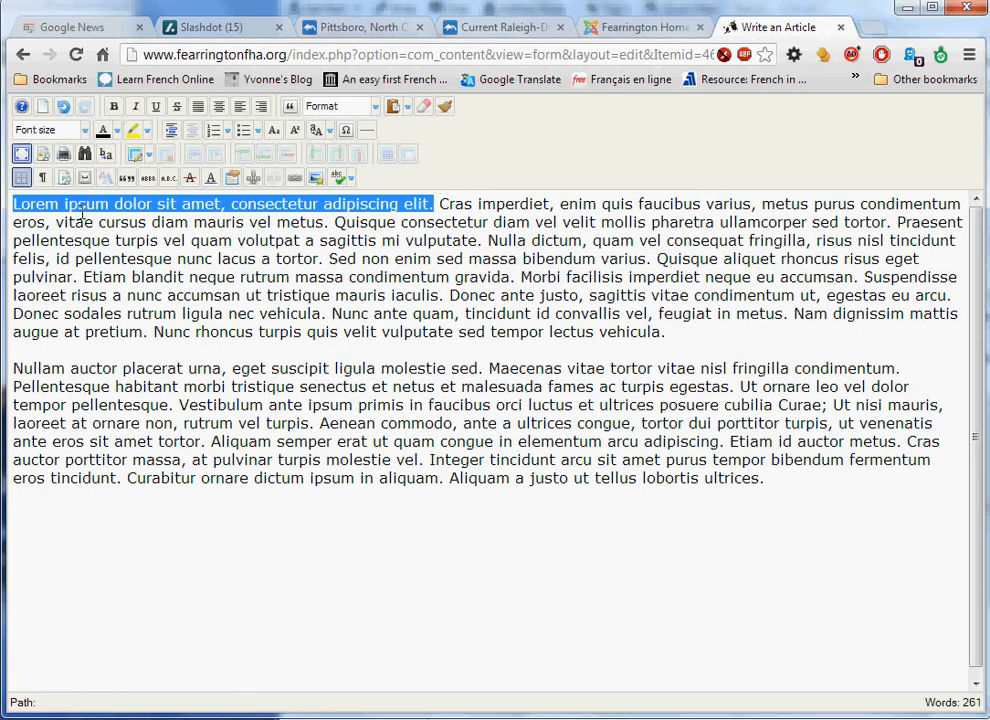
{"action": "left_click", "coordinate": [15, 204]}
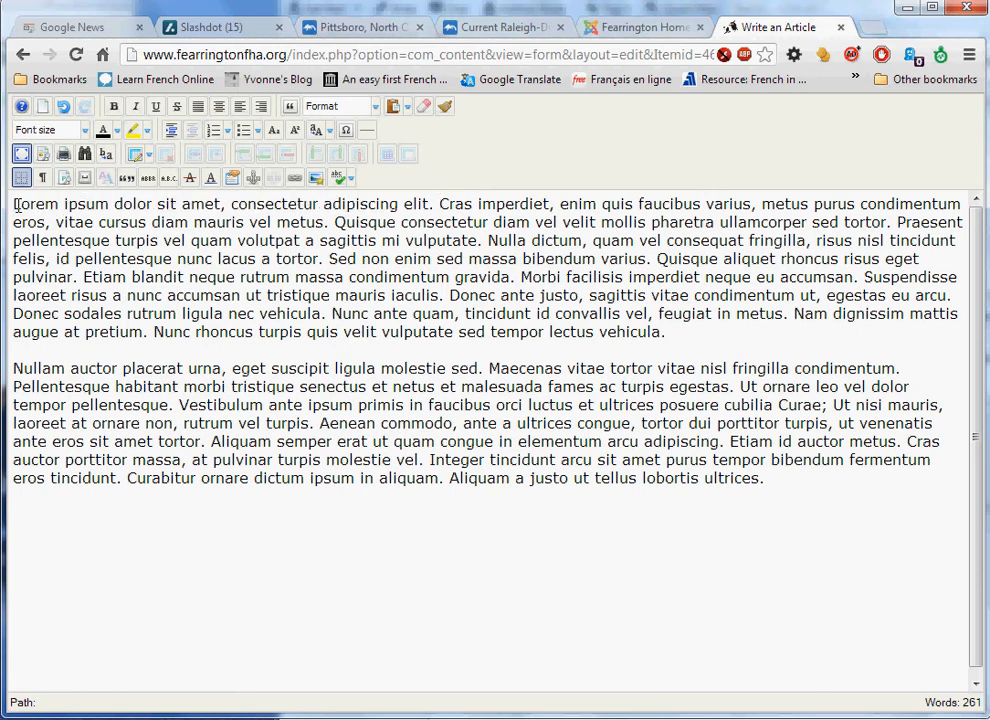
{"action": "left_click_drag", "start_coordinate": [13, 204], "coordinate": [435, 193]}
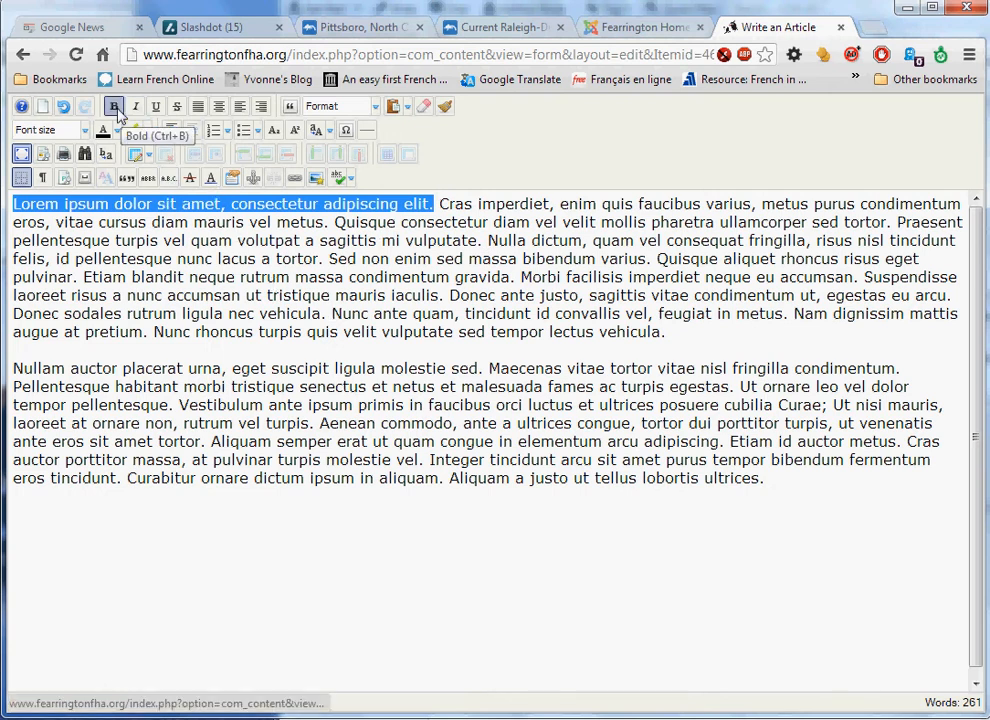
{"action": "left_click", "coordinate": [115, 107]}
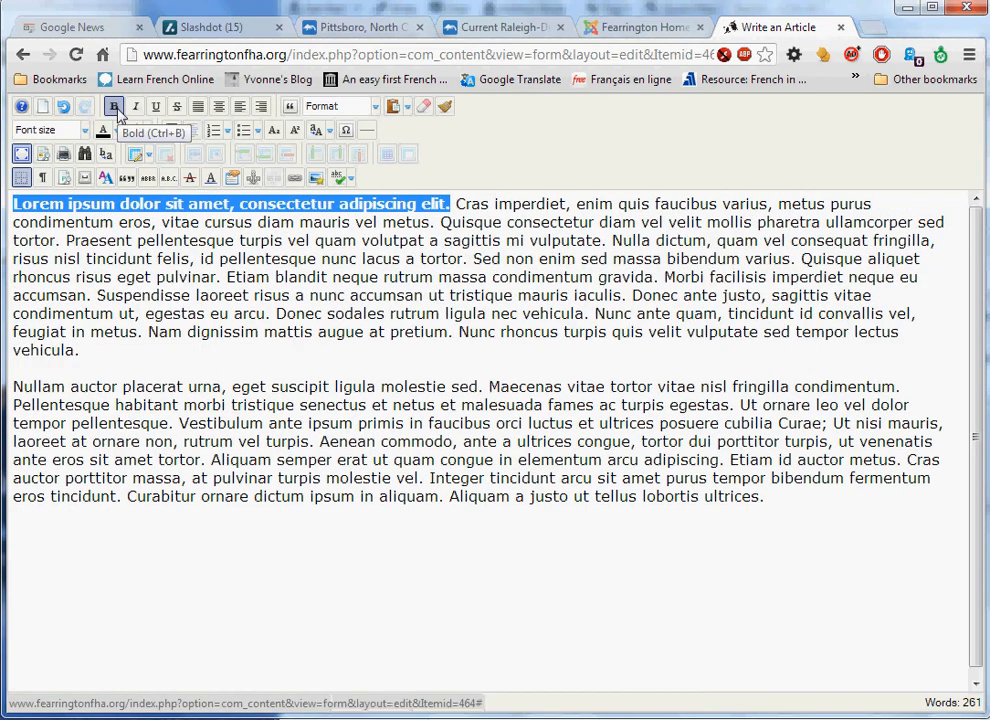
{"action": "left_click", "coordinate": [116, 109]}
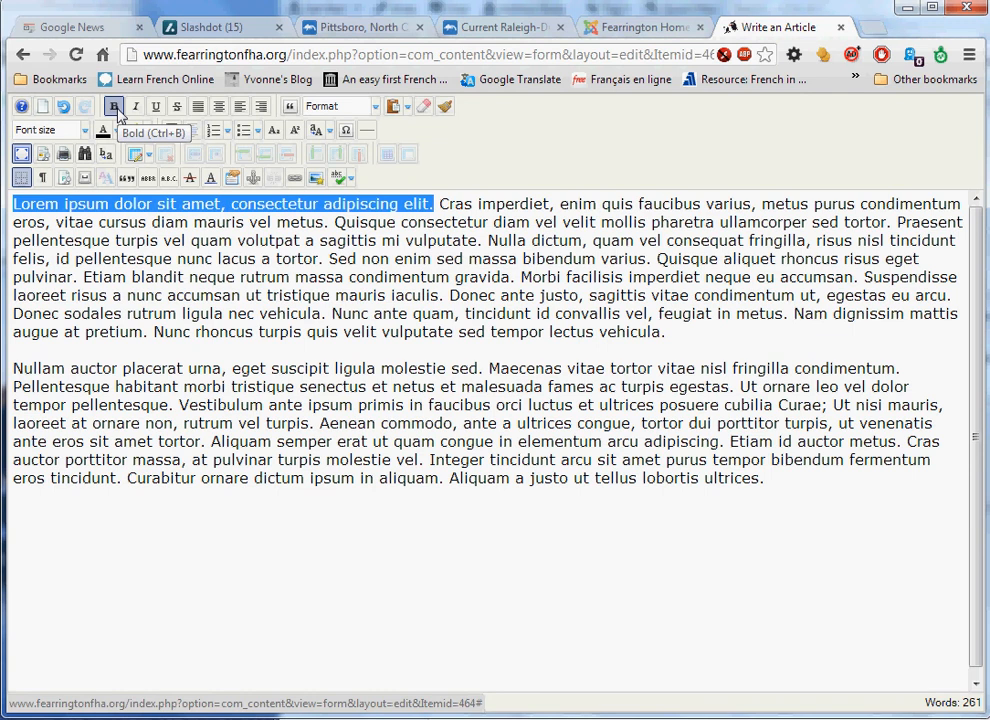
Try italic, underline and bold together on the first sentence and remove all three formats.
{"action": "left_click", "coordinate": [142, 108]}
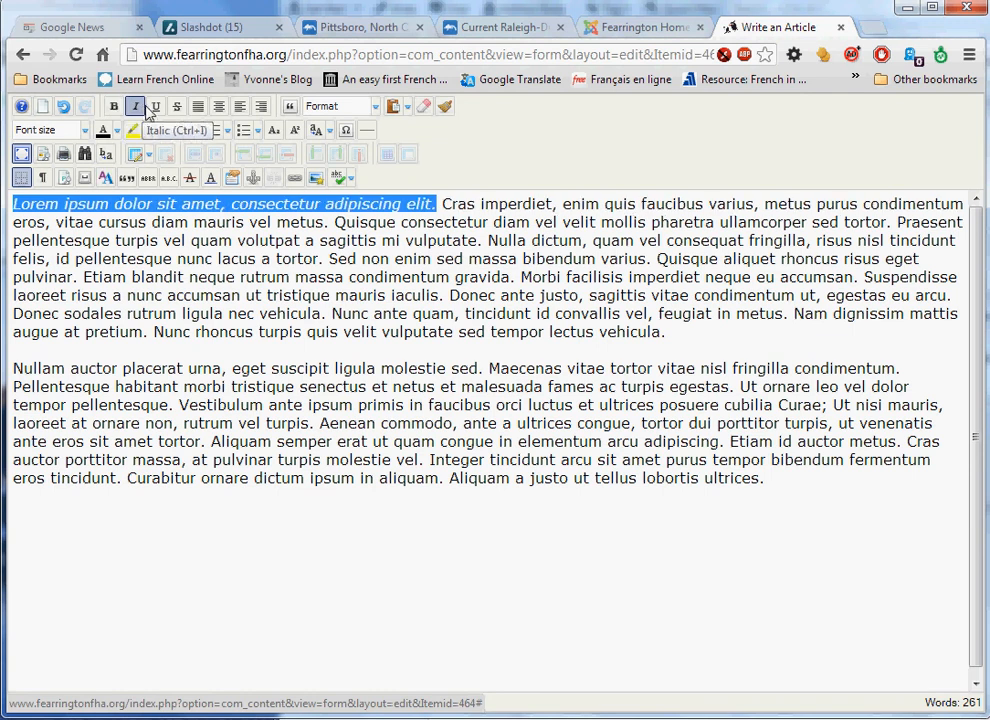
{"action": "left_click", "coordinate": [155, 107]}
{"action": "left_click", "coordinate": [114, 108]}
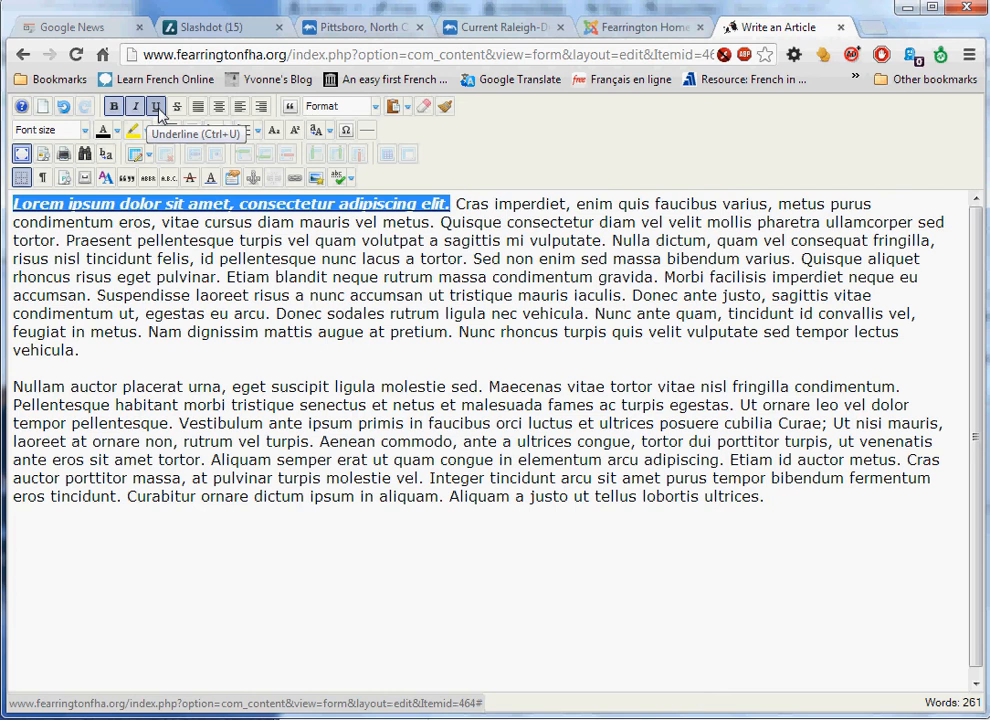
{"action": "left_click", "coordinate": [155, 107]}
{"action": "left_click", "coordinate": [135, 107]}
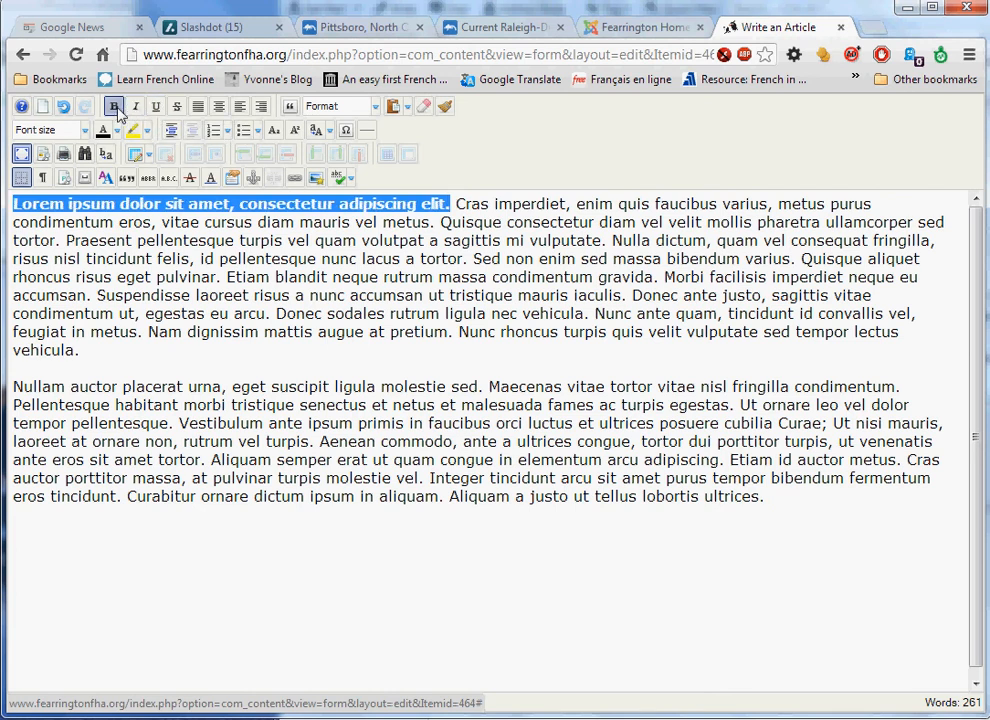
{"action": "left_click", "coordinate": [115, 107]}
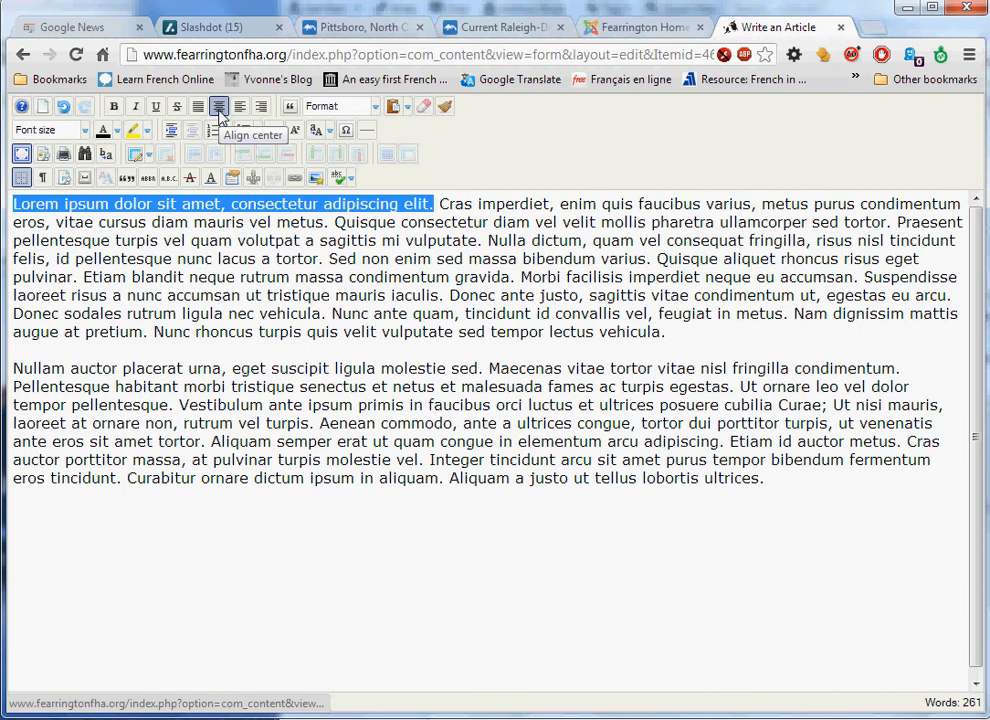
Try centre and right alignment on the first paragraph and finish with left alignment.
{"action": "left_click", "coordinate": [261, 272]}
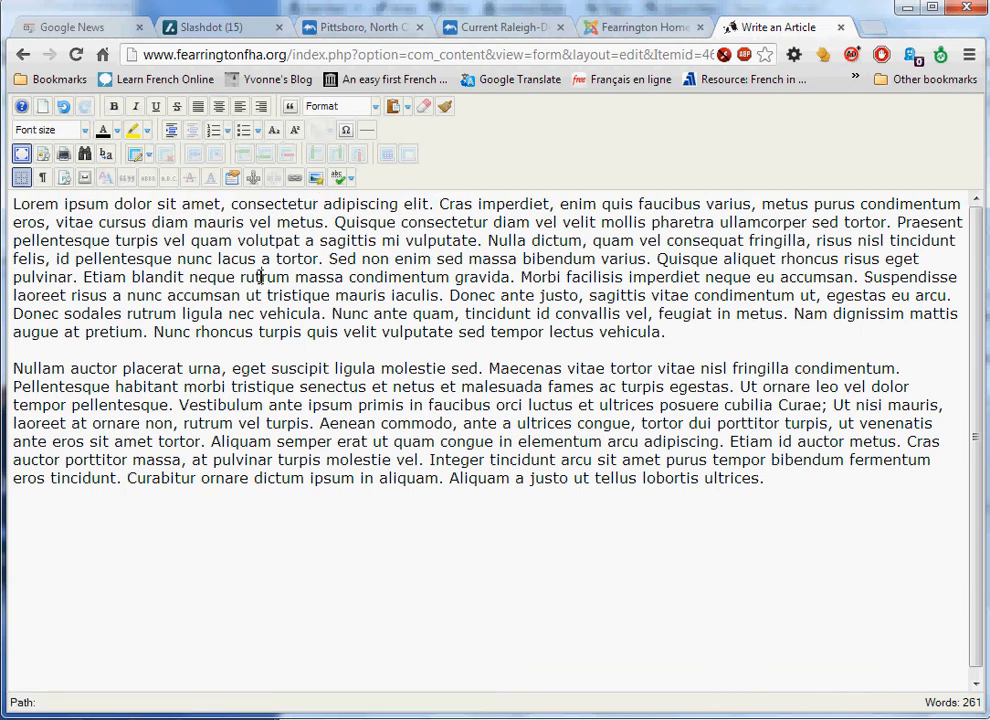
{"action": "left_click", "coordinate": [220, 112]}
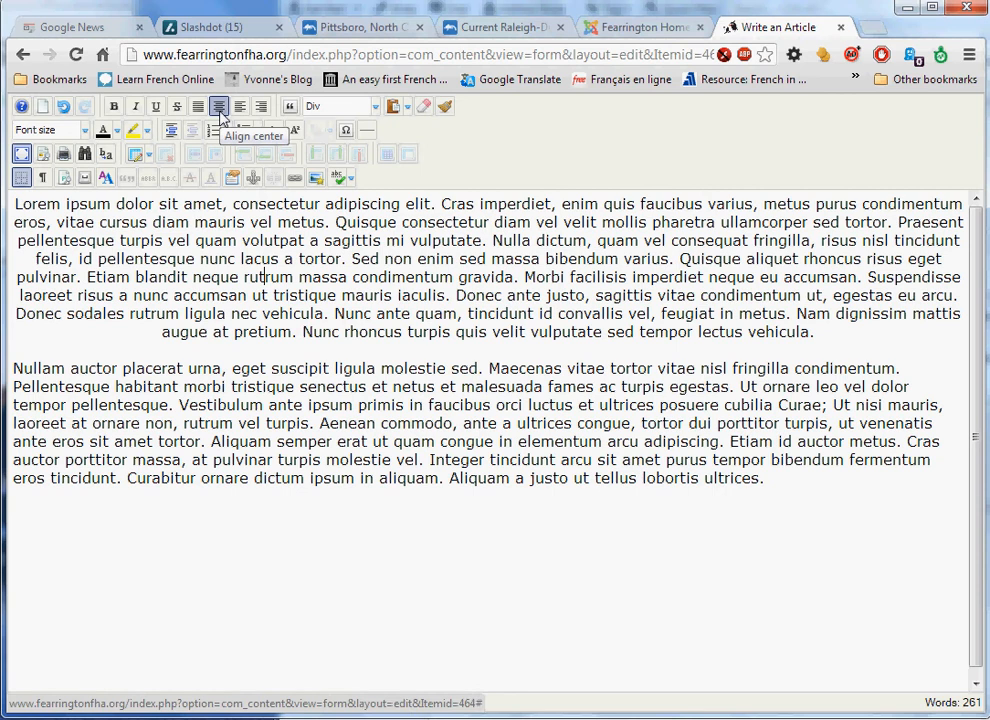
{"action": "left_click", "coordinate": [220, 112]}
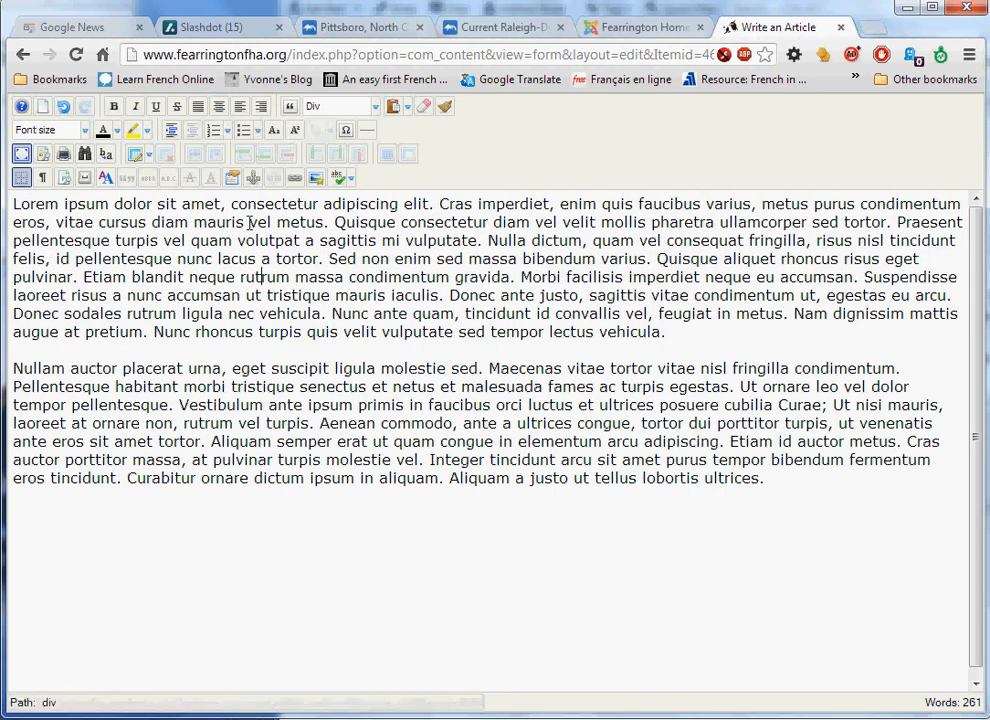
{"action": "left_click", "coordinate": [261, 107]}
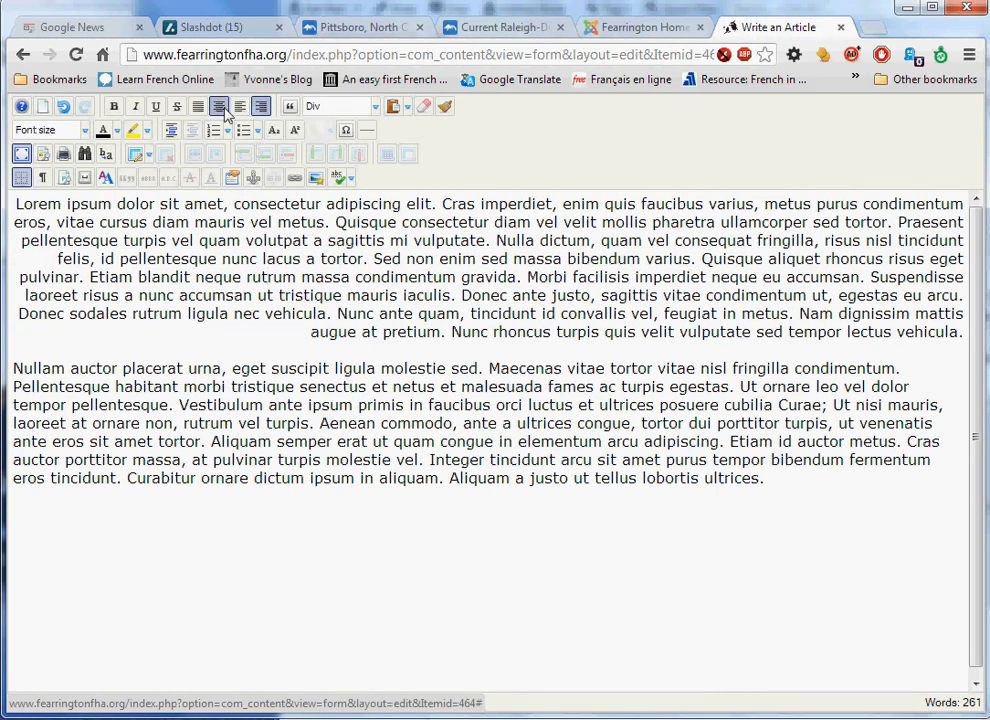
{"action": "left_click", "coordinate": [241, 108]}
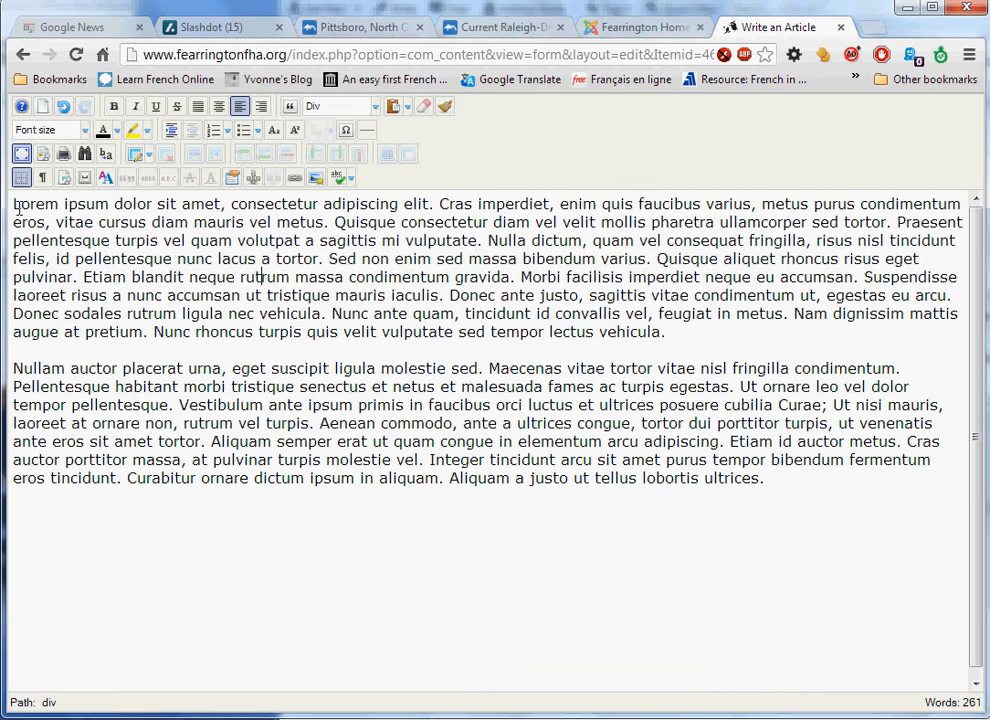
Put each of the first paragraph's first three sentences on its own line, separate from the remaining text.
{"action": "left_click", "coordinate": [441, 203]}
{"action": "key", "text": "Return"}
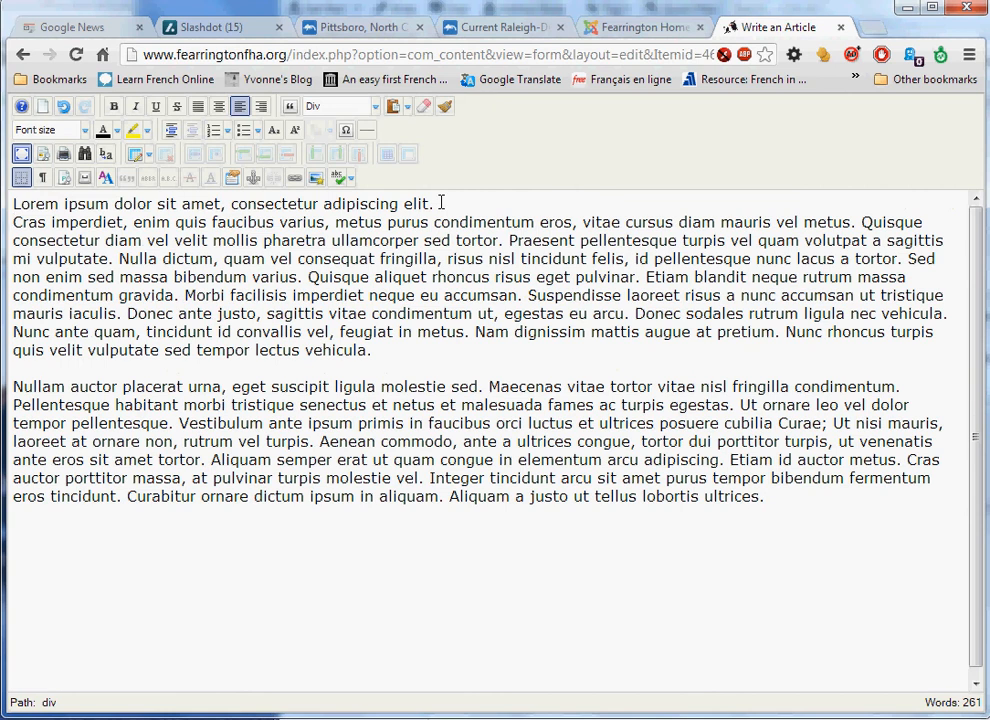
{"action": "left_click", "coordinate": [856, 221]}
{"action": "key", "text": "Return"}
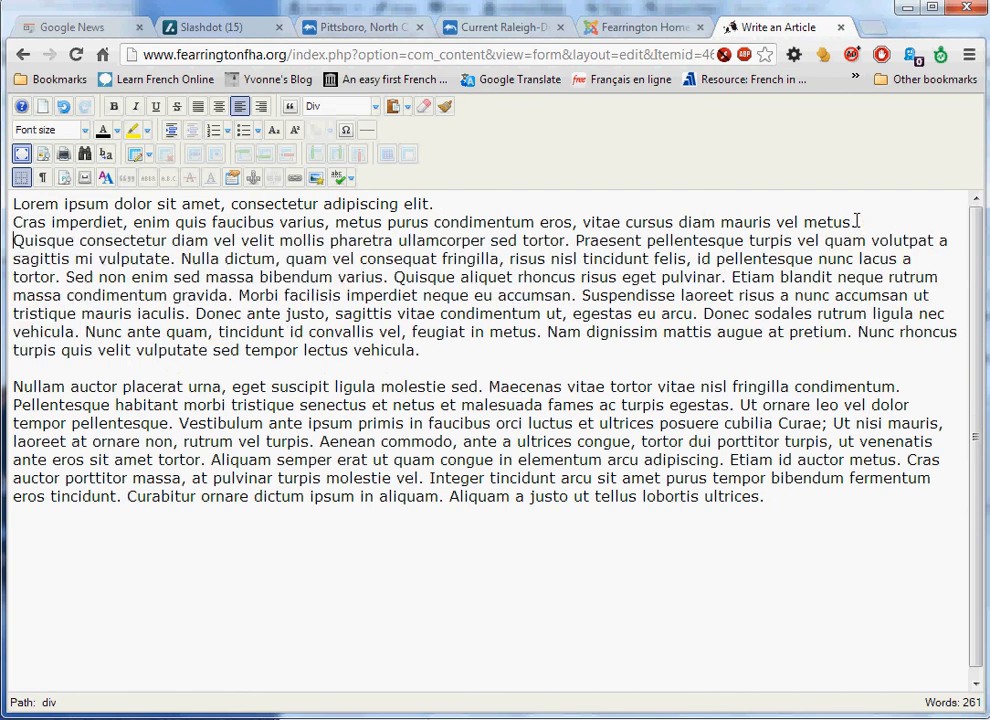
{"action": "left_click", "coordinate": [572, 241]}
{"action": "key", "text": "Return"}
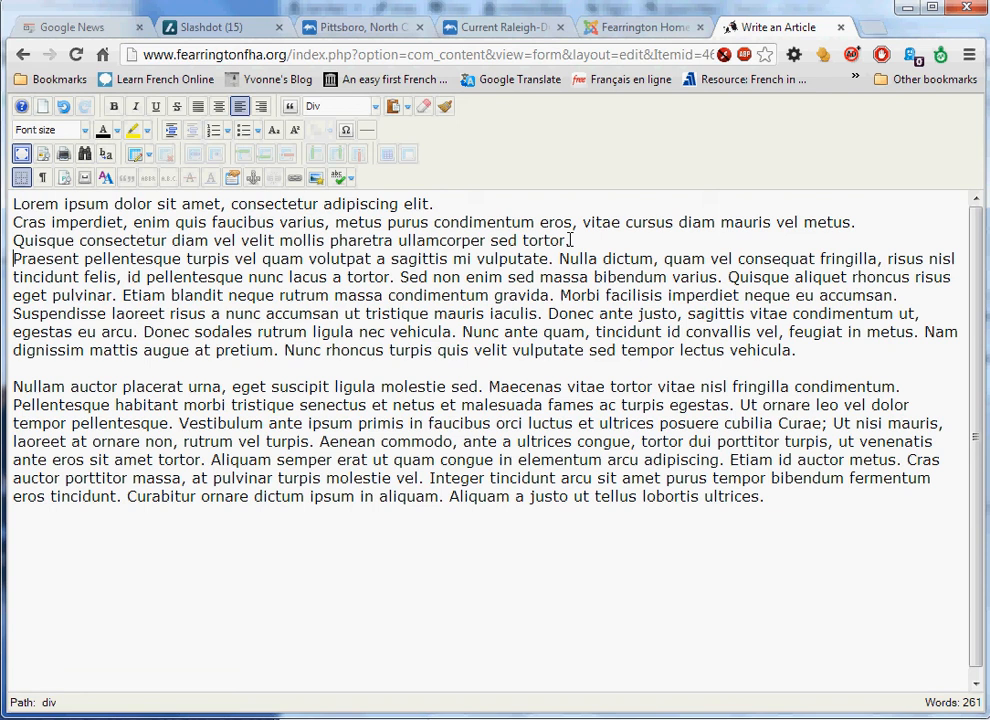
Try default and Circle bullets on the first three lines, removing the list formatting after each.
{"action": "left_click_drag", "start_coordinate": [570, 241], "coordinate": [14, 203]}
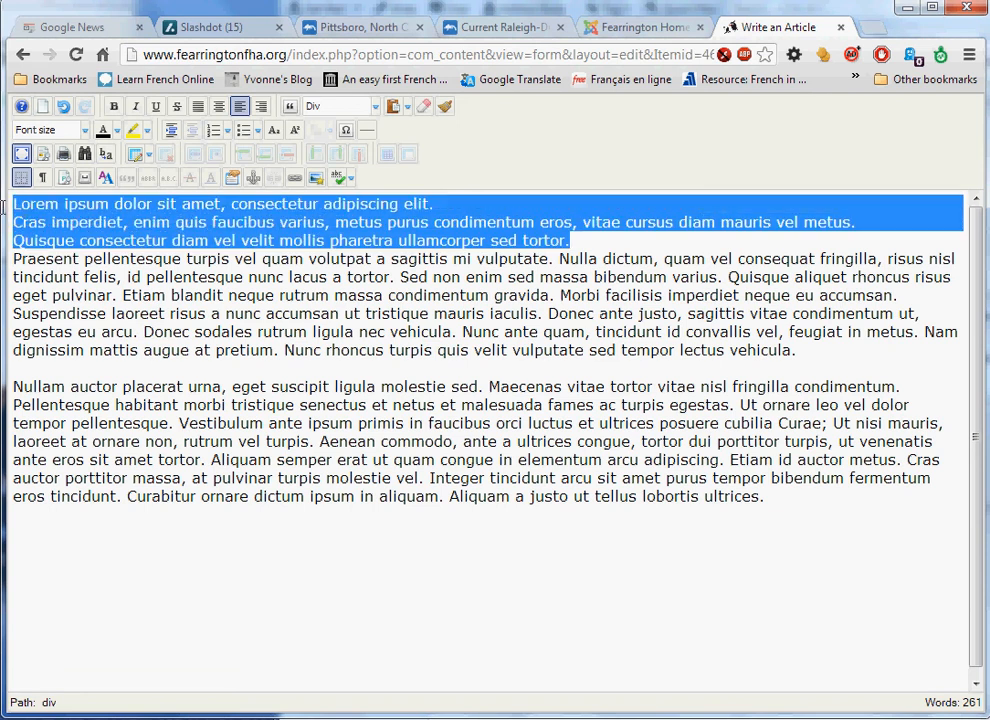
{"action": "left_click", "coordinate": [242, 133]}
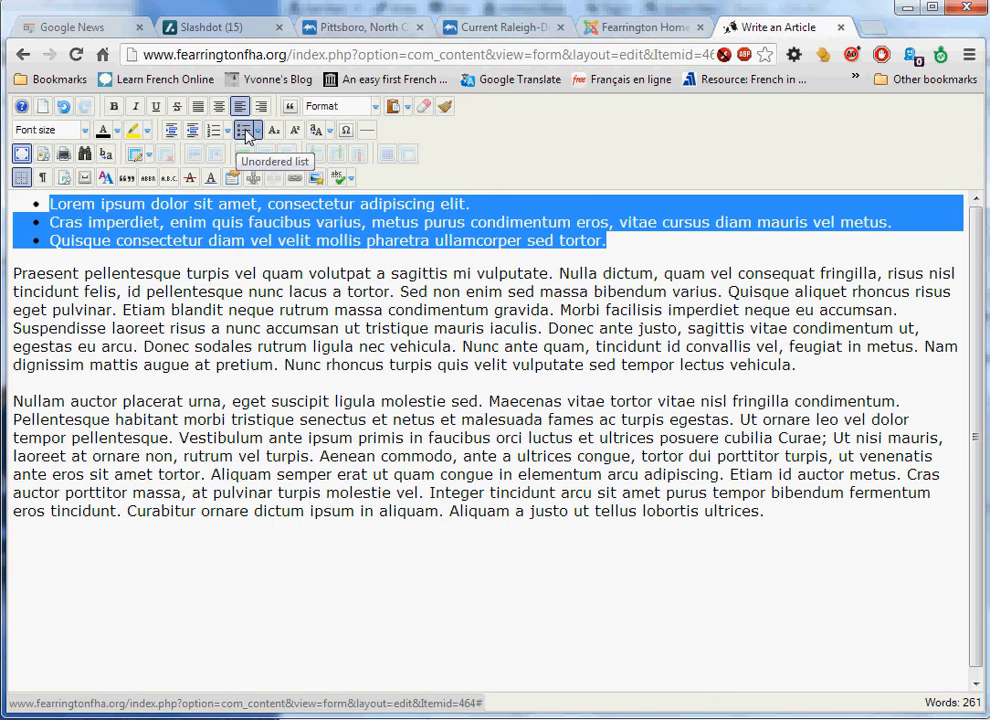
{"action": "left_click", "coordinate": [246, 134]}
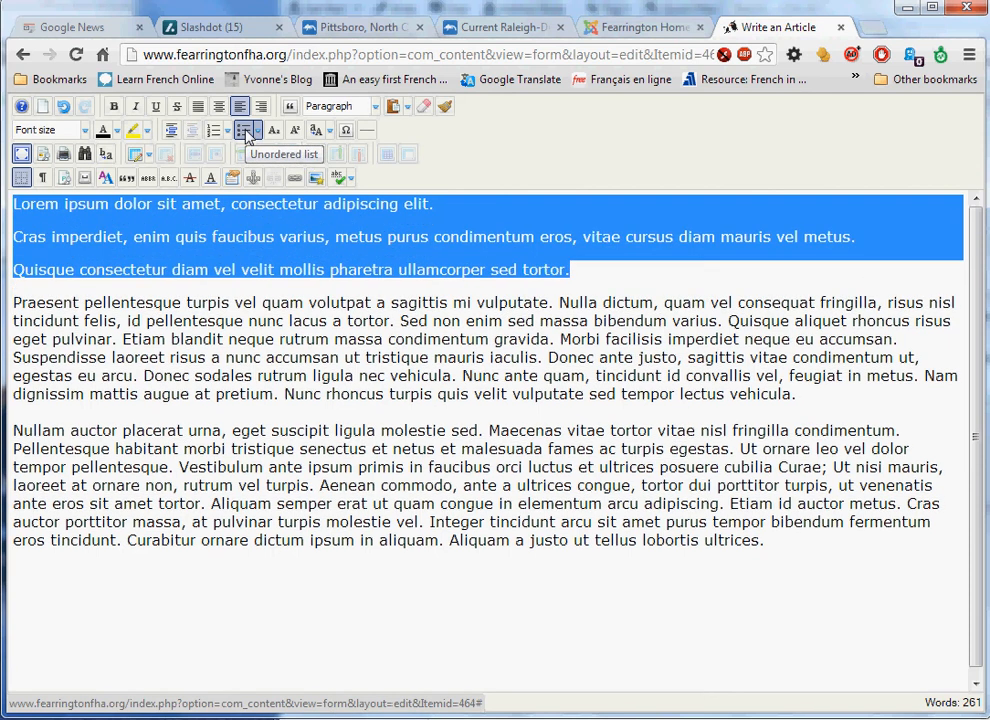
{"action": "left_click", "coordinate": [258, 132]}
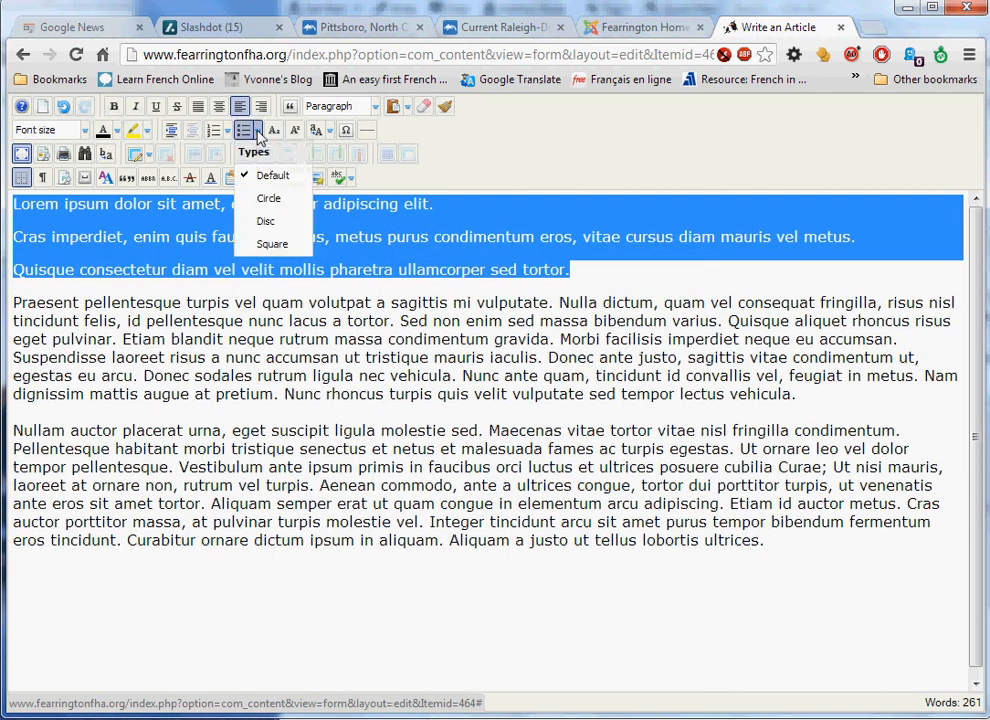
{"action": "left_click", "coordinate": [268, 196]}
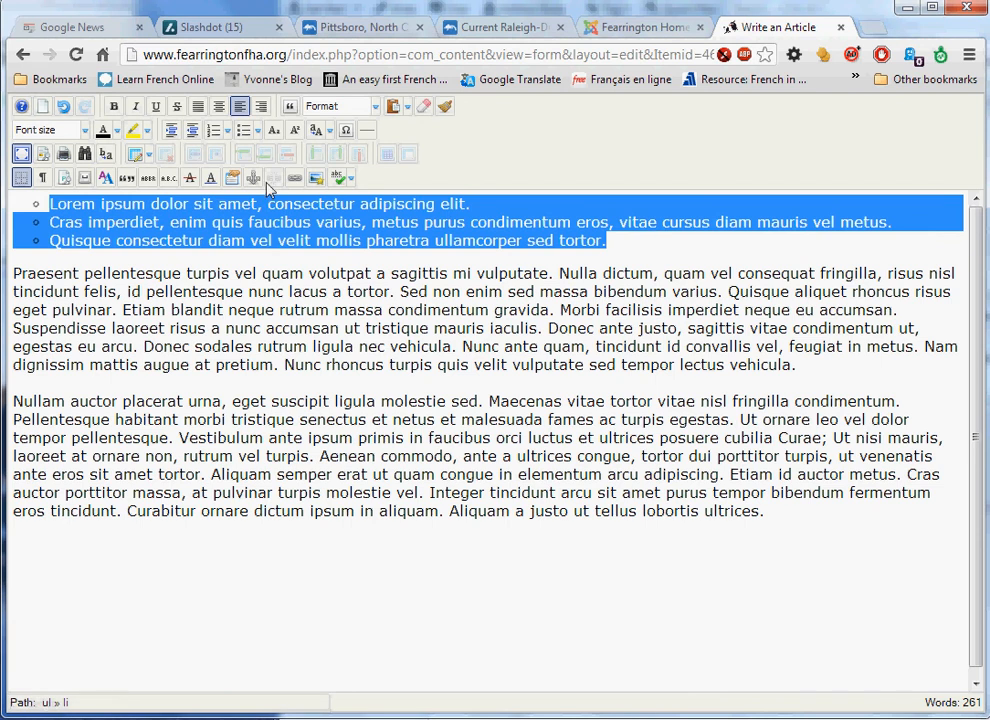
{"action": "left_click", "coordinate": [243, 131]}
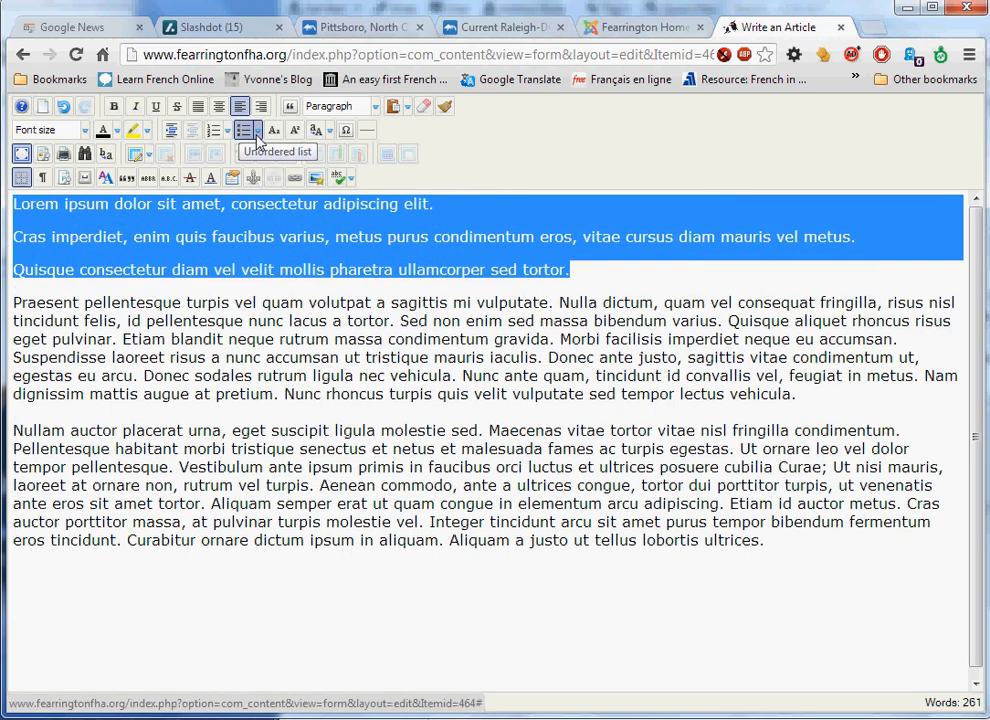
Format the first three lines as an unordered list of type Disc.
{"action": "left_click", "coordinate": [257, 136]}
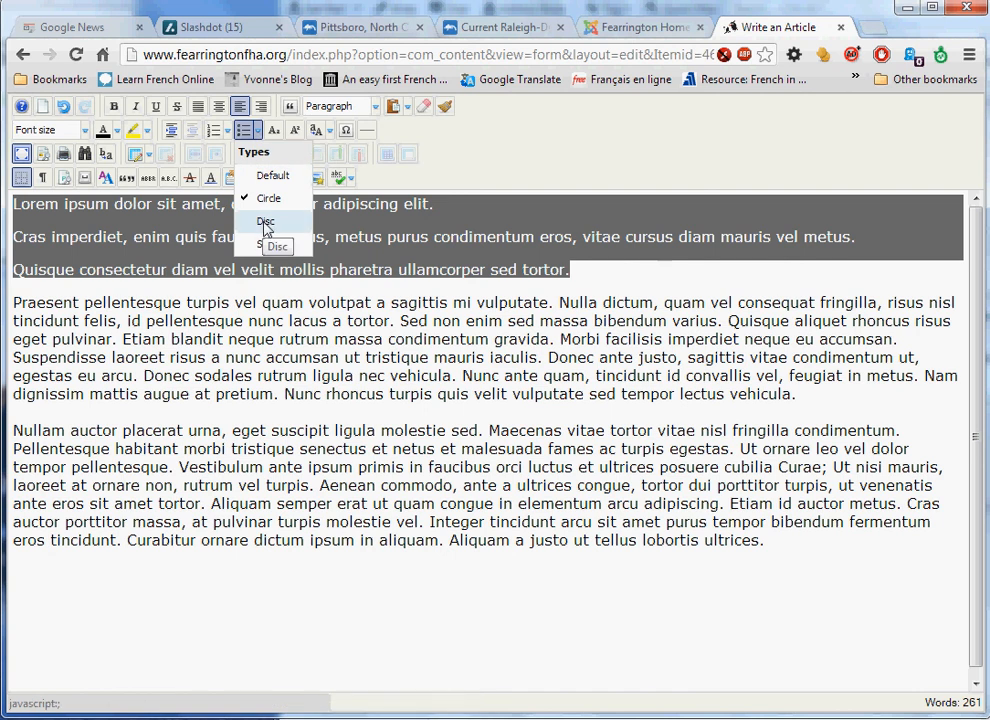
{"action": "left_click", "coordinate": [266, 222]}
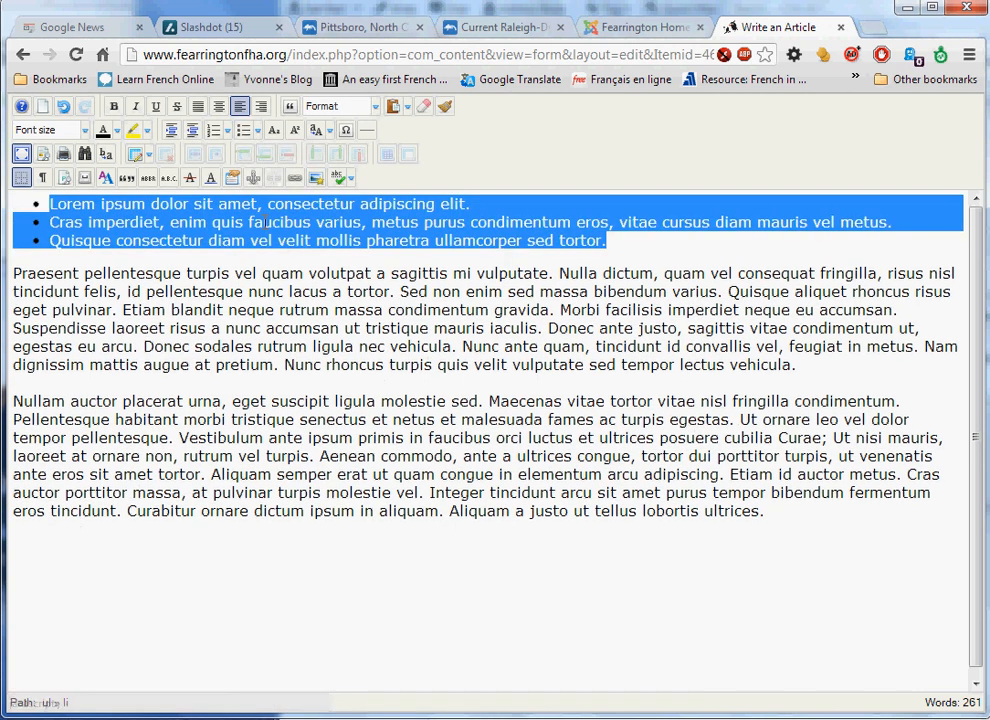
Replace the Disc bullets on the first three lines with Square bullets and finish by removing the list formatting.
{"action": "left_click", "coordinate": [244, 131]}
{"action": "left_click", "coordinate": [258, 131]}
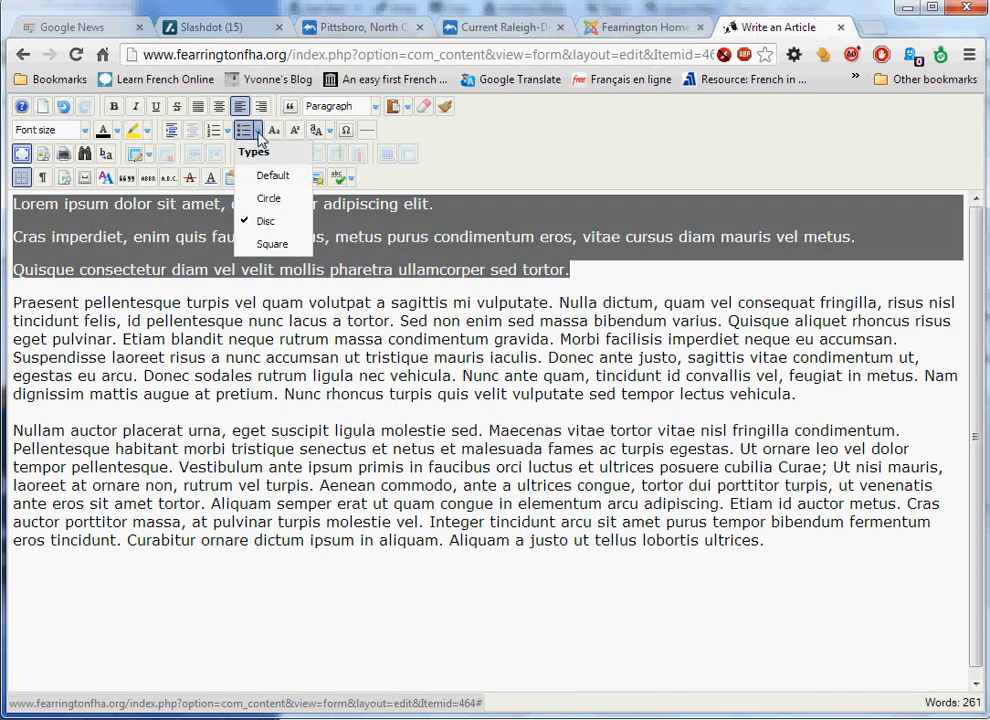
{"action": "left_click", "coordinate": [271, 246]}
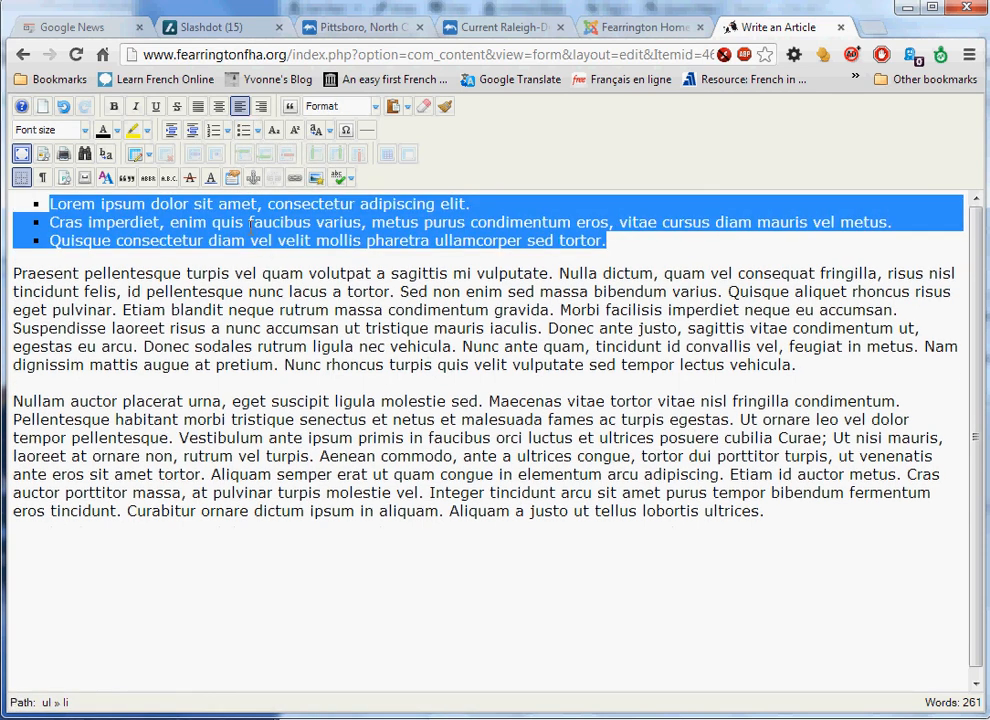
{"action": "left_click", "coordinate": [244, 133]}
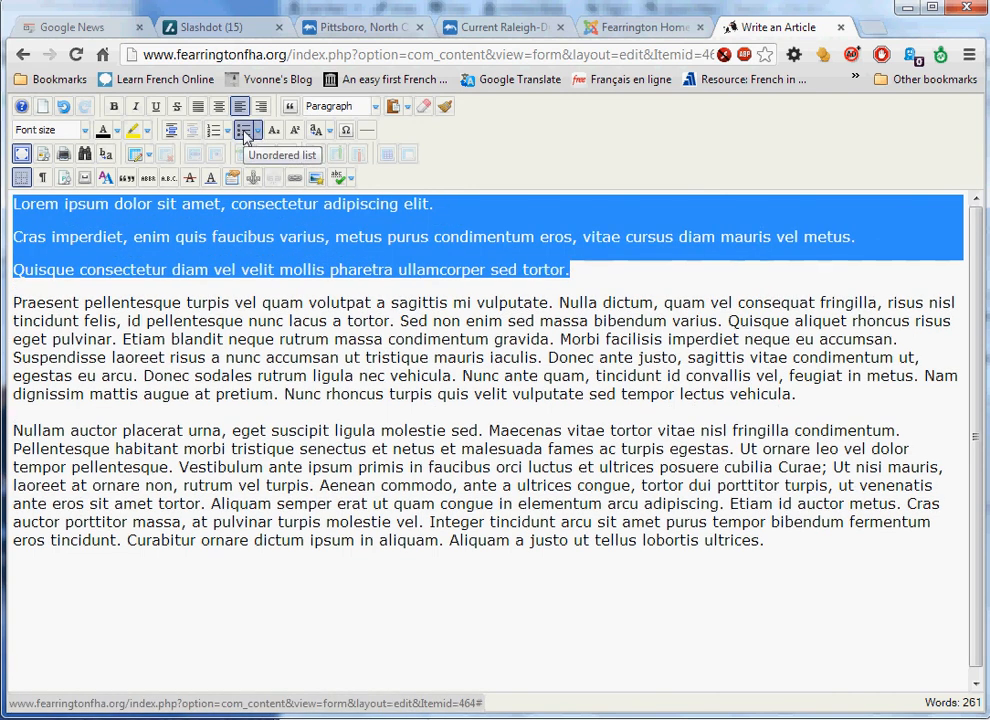
Try default and Lower roman numbering on the first three lines, removing the list formatting after each.
{"action": "left_click", "coordinate": [215, 134]}
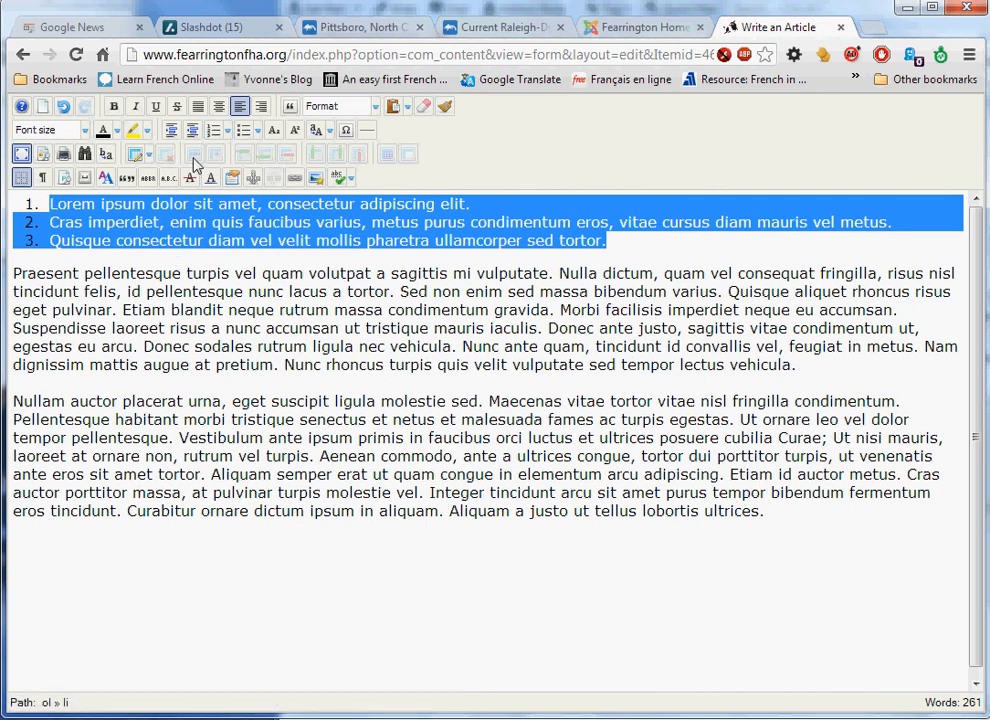
{"action": "left_click", "coordinate": [215, 133]}
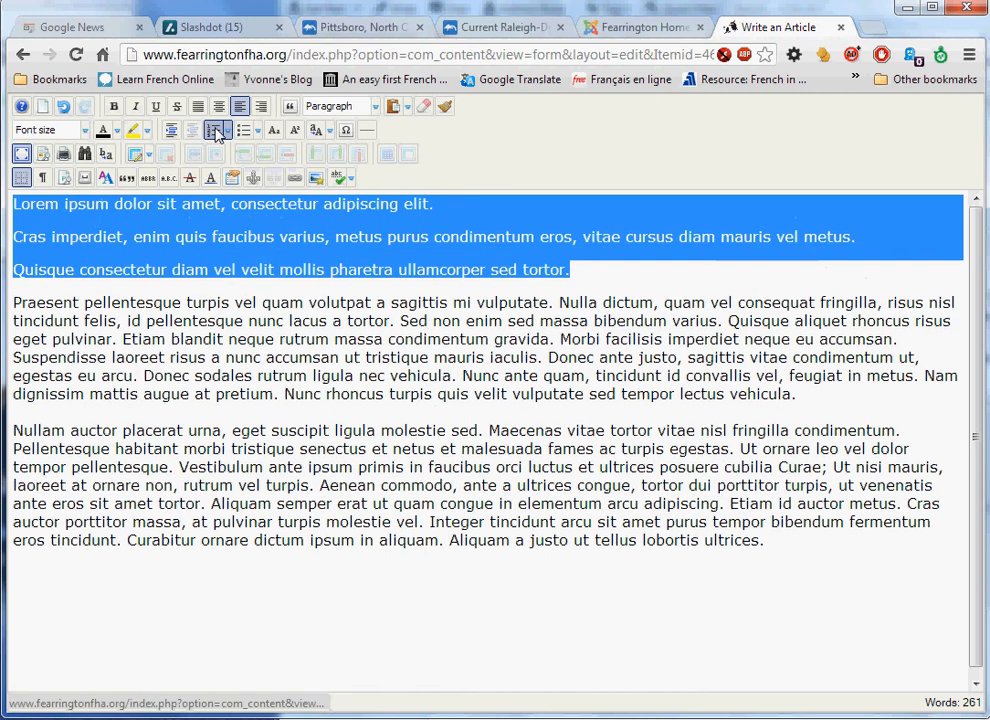
{"action": "left_click", "coordinate": [228, 131]}
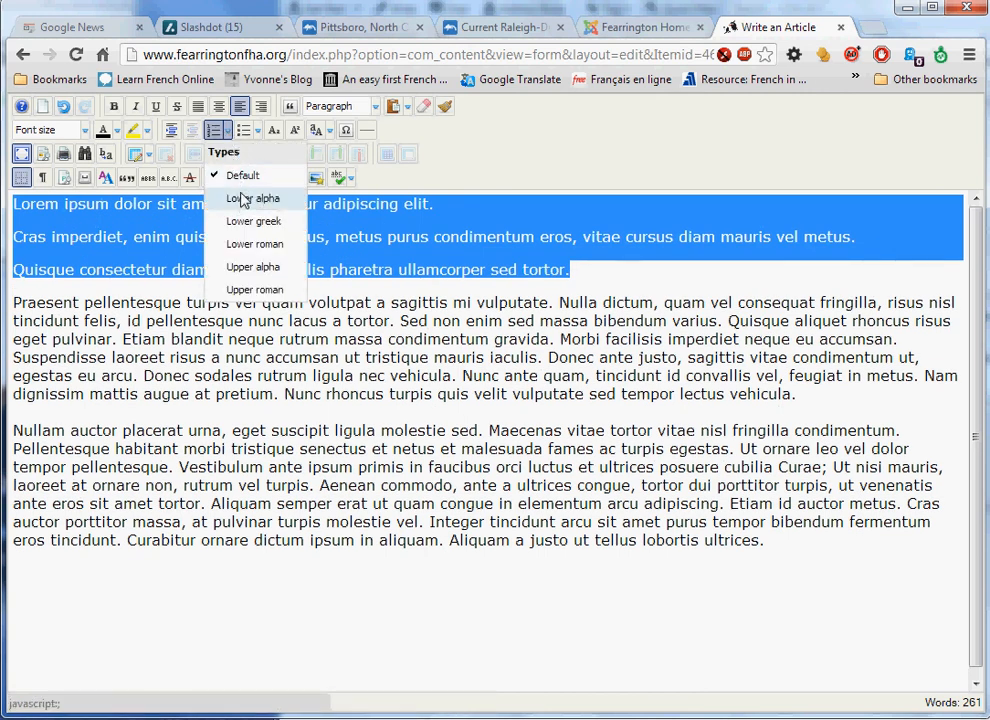
{"action": "left_click", "coordinate": [282, 244]}
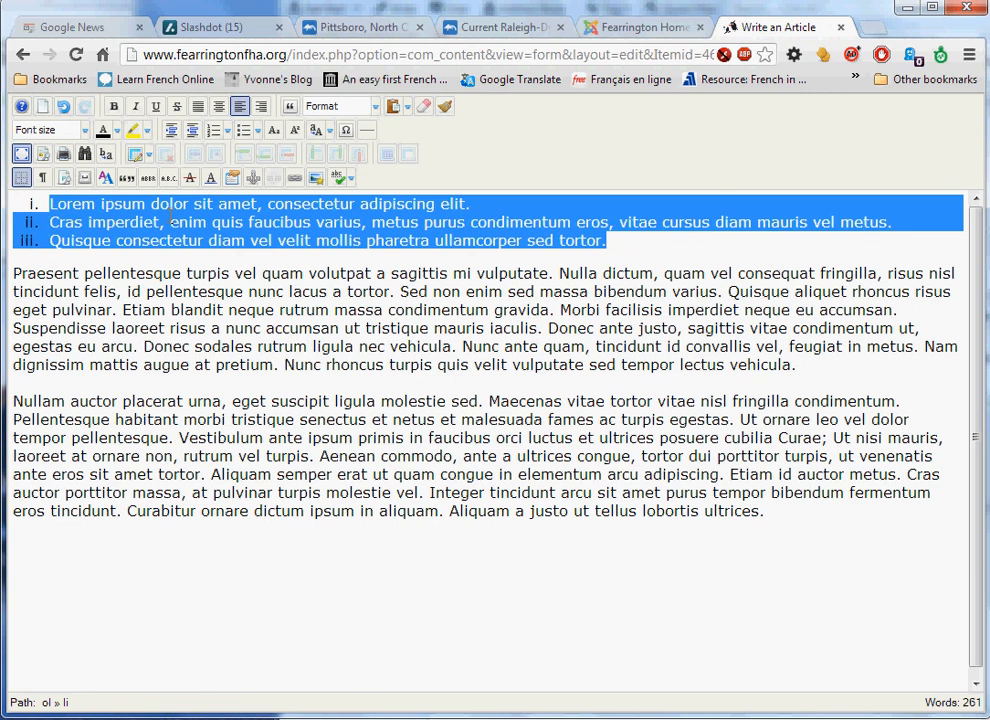
{"action": "left_click", "coordinate": [212, 136]}
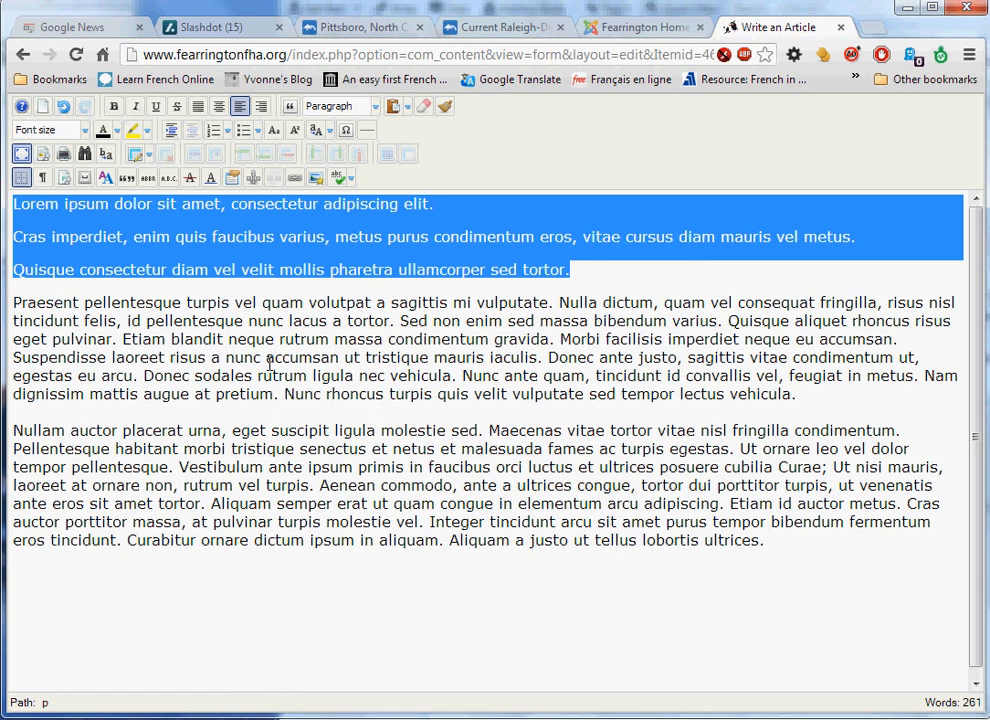
Leave the full-screen editing view, title the article "Test article no. 300" and save it.
{"action": "left_click", "coordinate": [22, 156]}
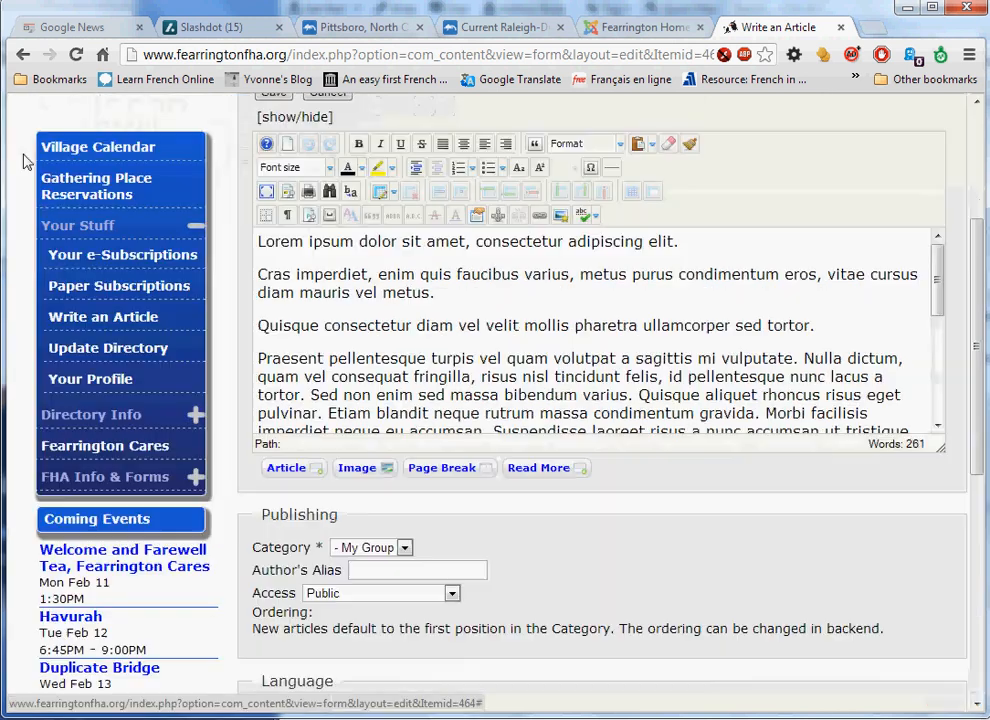
{"action": "scroll", "coordinate": [432, 310], "scroll_direction": "up", "scroll_amount": 3}
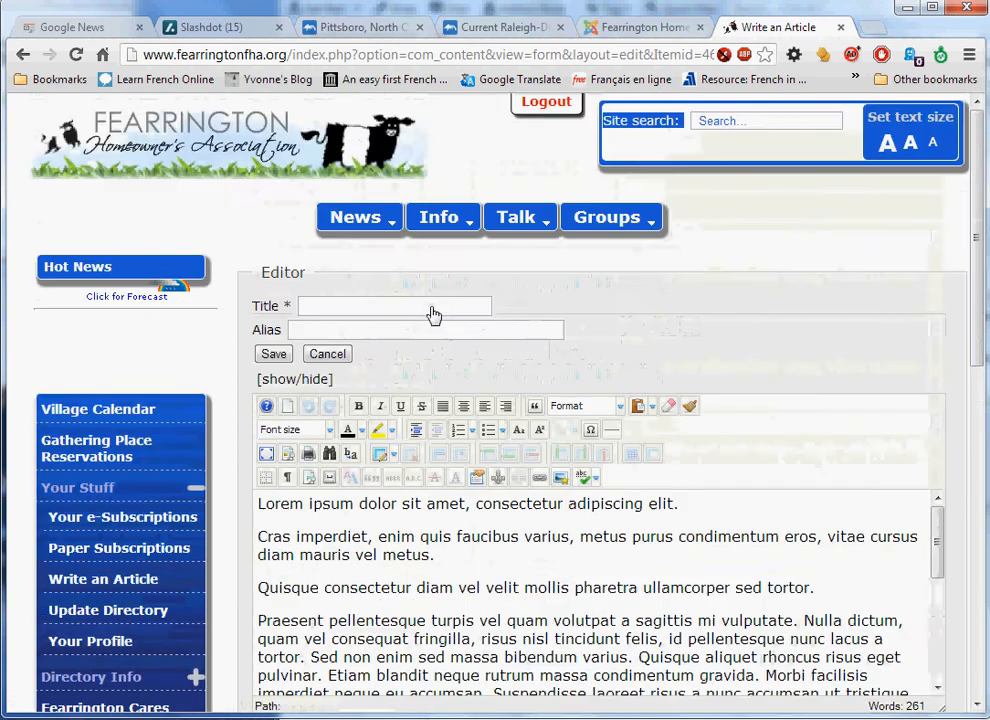
{"action": "scroll", "coordinate": [433, 305], "scroll_direction": "down", "scroll_amount": 1}
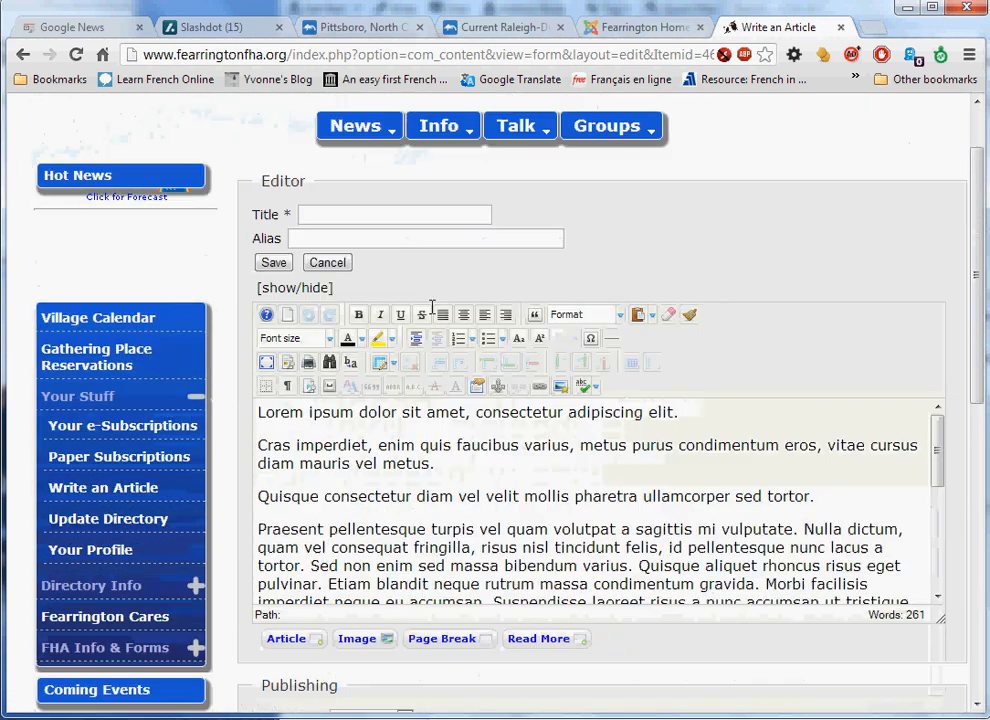
{"action": "left_click", "coordinate": [422, 215]}
{"action": "type", "text": "Test "}
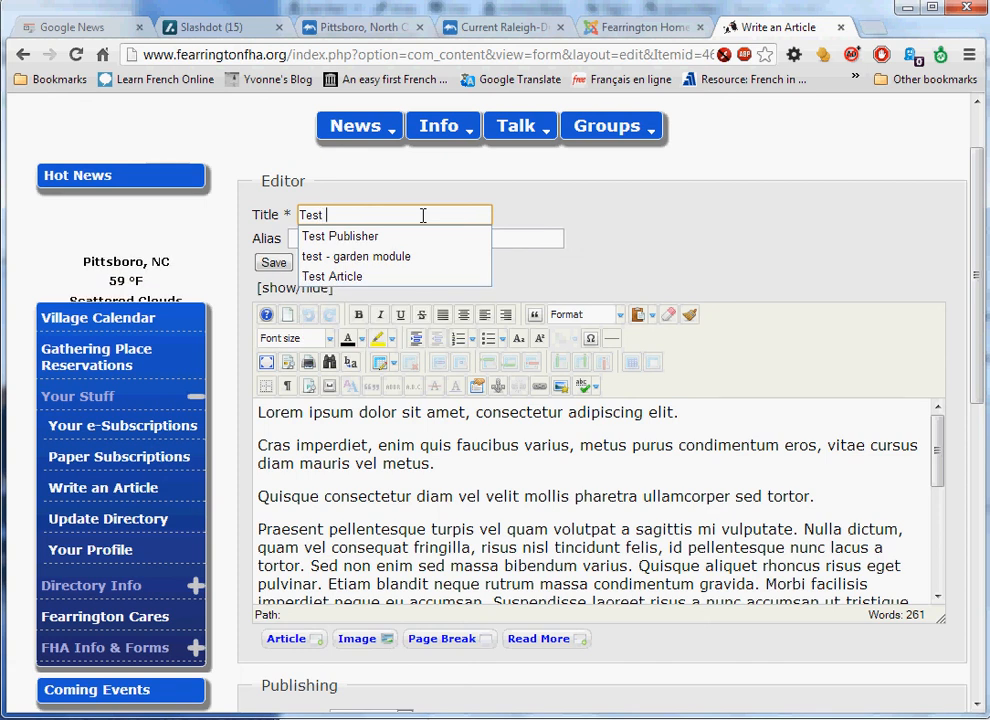
{"action": "type", "text": "article no."}
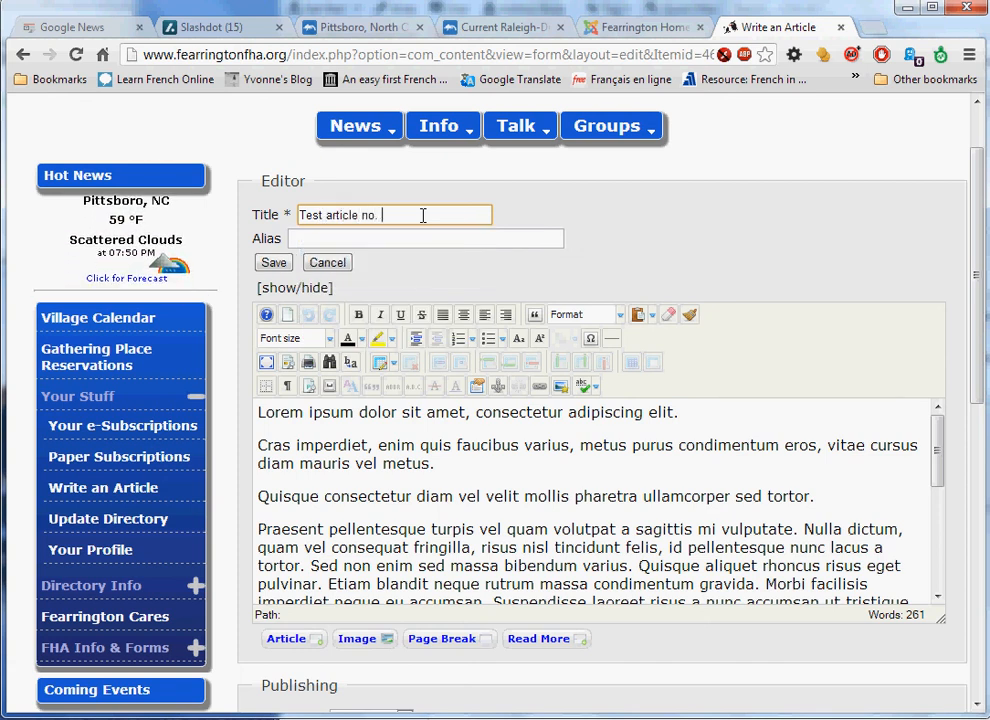
{"action": "type", "text": " 300"}
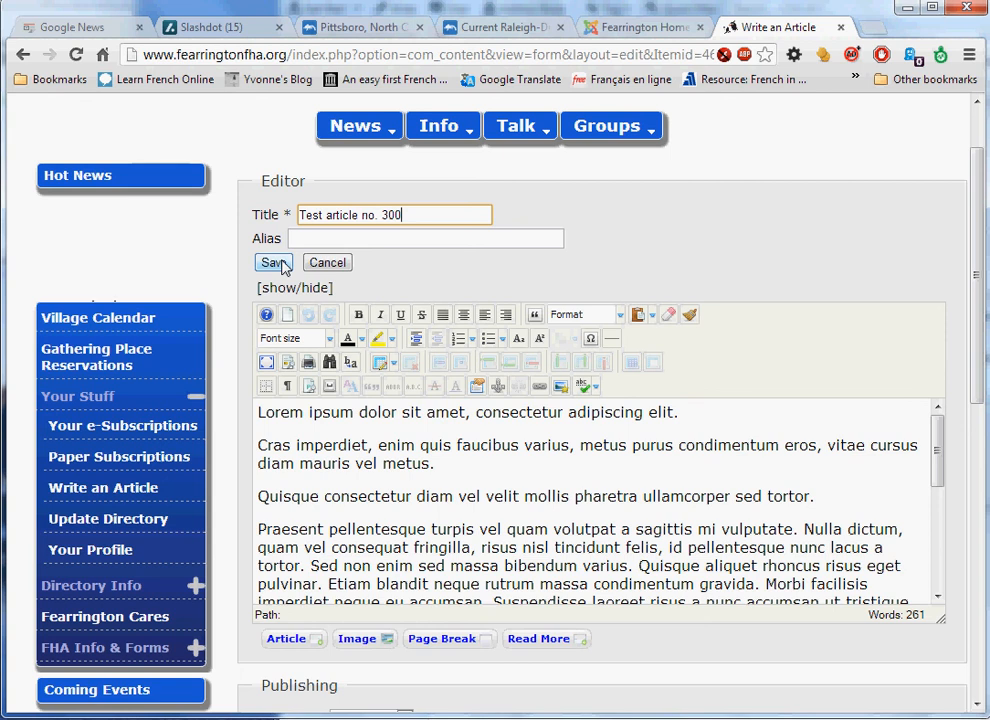
{"action": "left_click", "coordinate": [274, 262]}
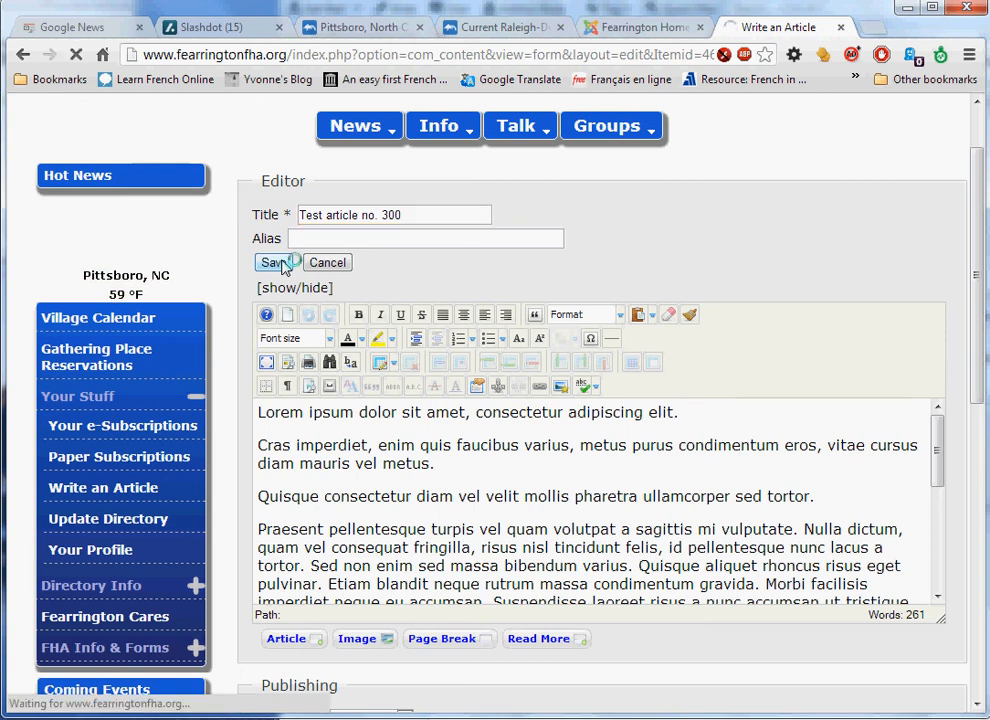